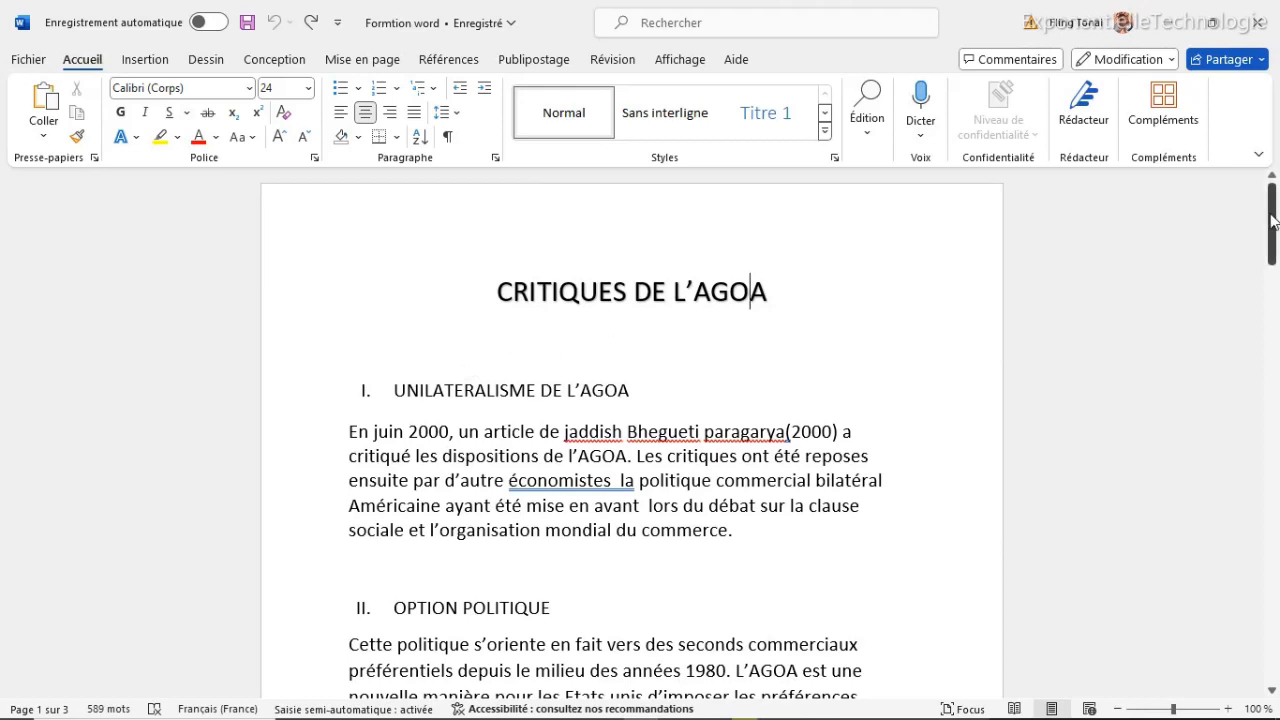
pyautogui.moveTo(1272, 220)
pyautogui.mouseDown()
pyautogui.moveTo(1268, 312)
pyautogui.moveTo(1260, 212)
pyautogui.mouseUp()
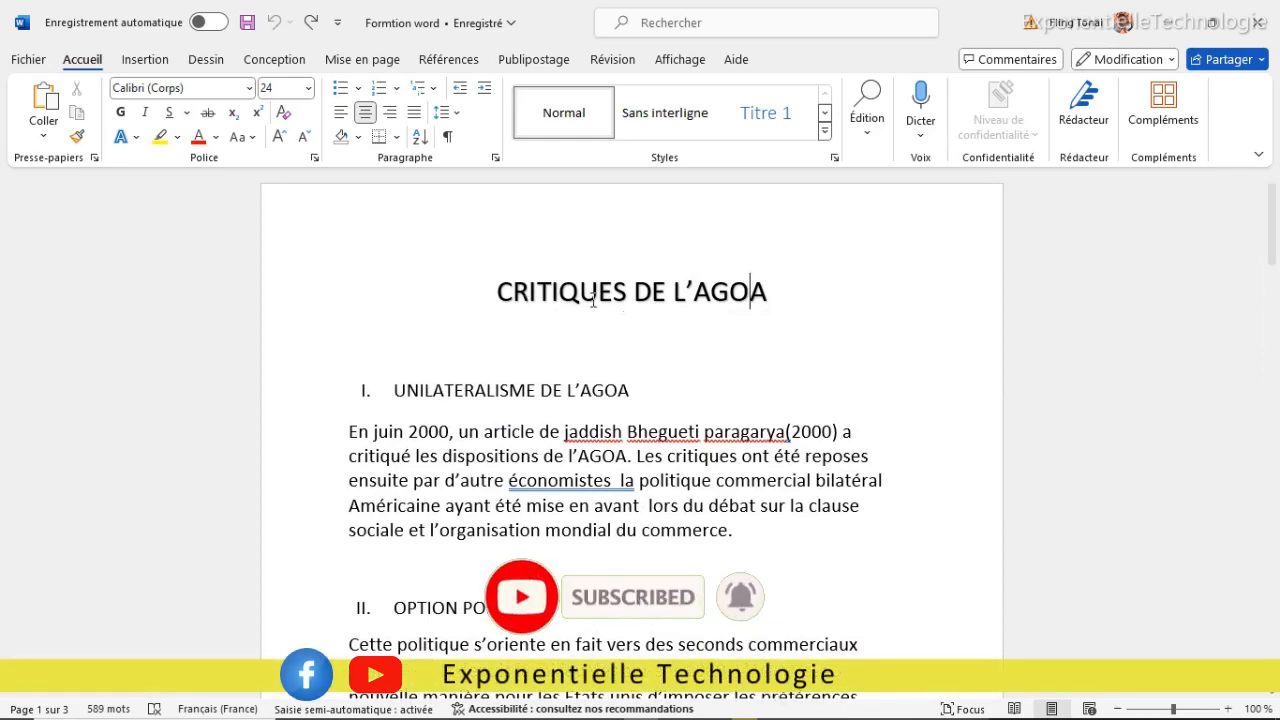
pyautogui.moveTo(1273, 232)
pyautogui.mouseDown()
pyautogui.moveTo(1273, 290)
pyautogui.moveTo(1273, 225)
pyautogui.mouseUp()
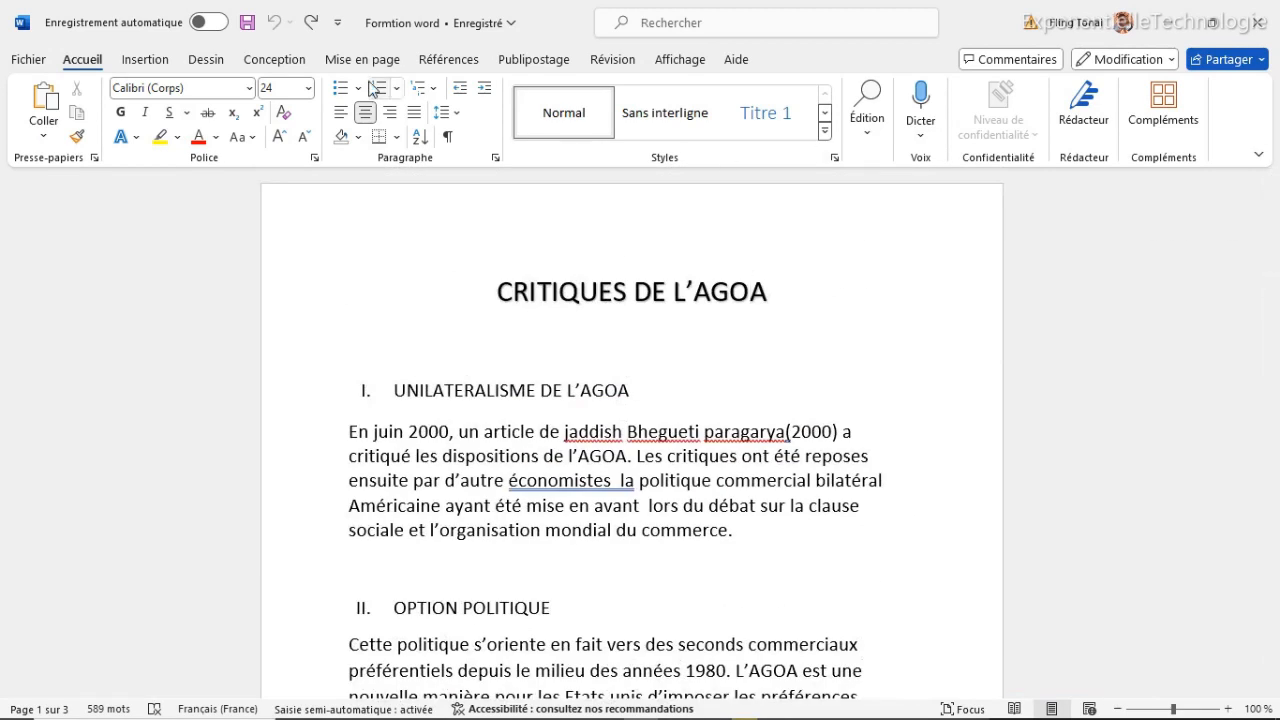
# Insert page numbers at the top of the pages in the "Page X sur Y" style Numéros en gras 2, and close the header.
pyautogui.click(150, 60)
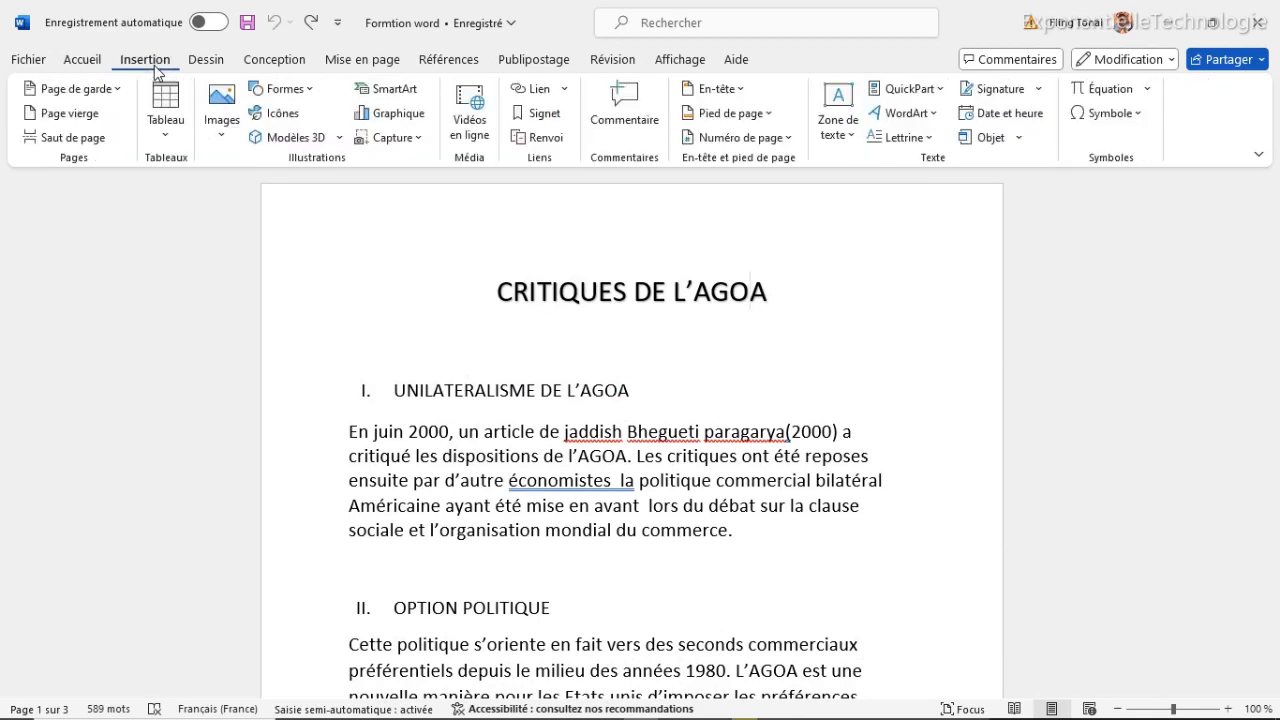
pyautogui.click(750, 140)
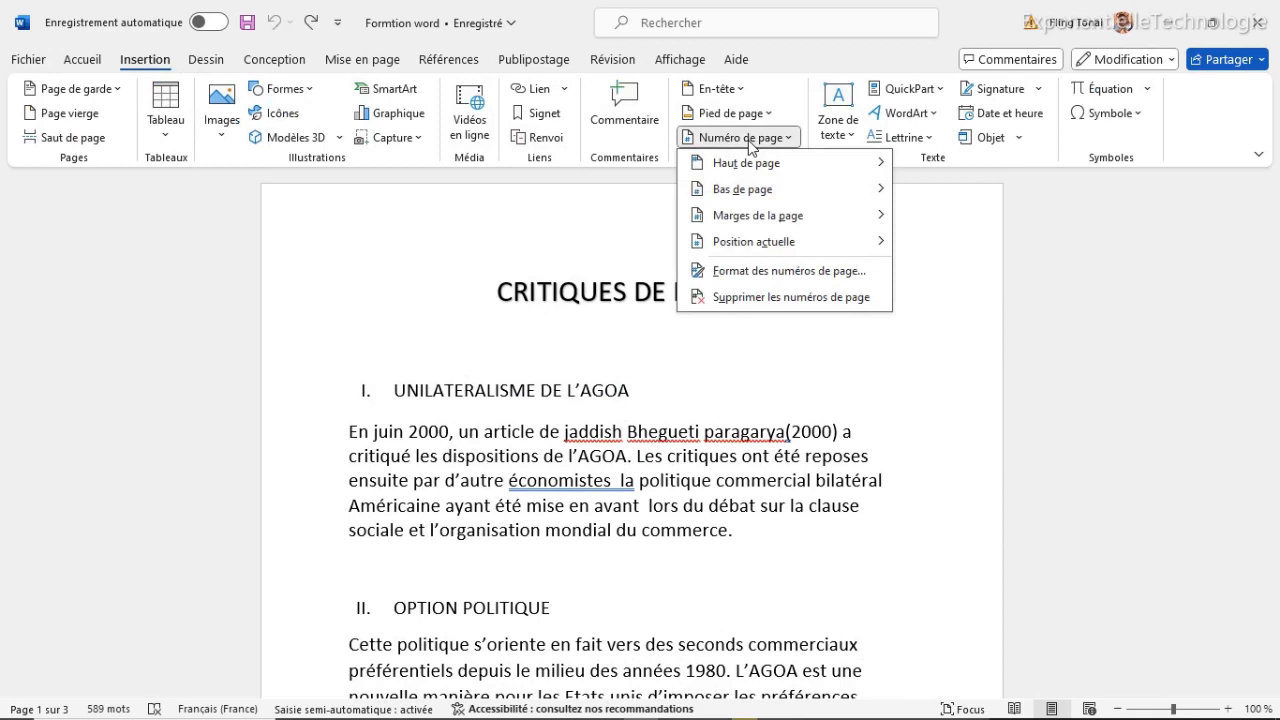
pyautogui.moveTo(745, 167)
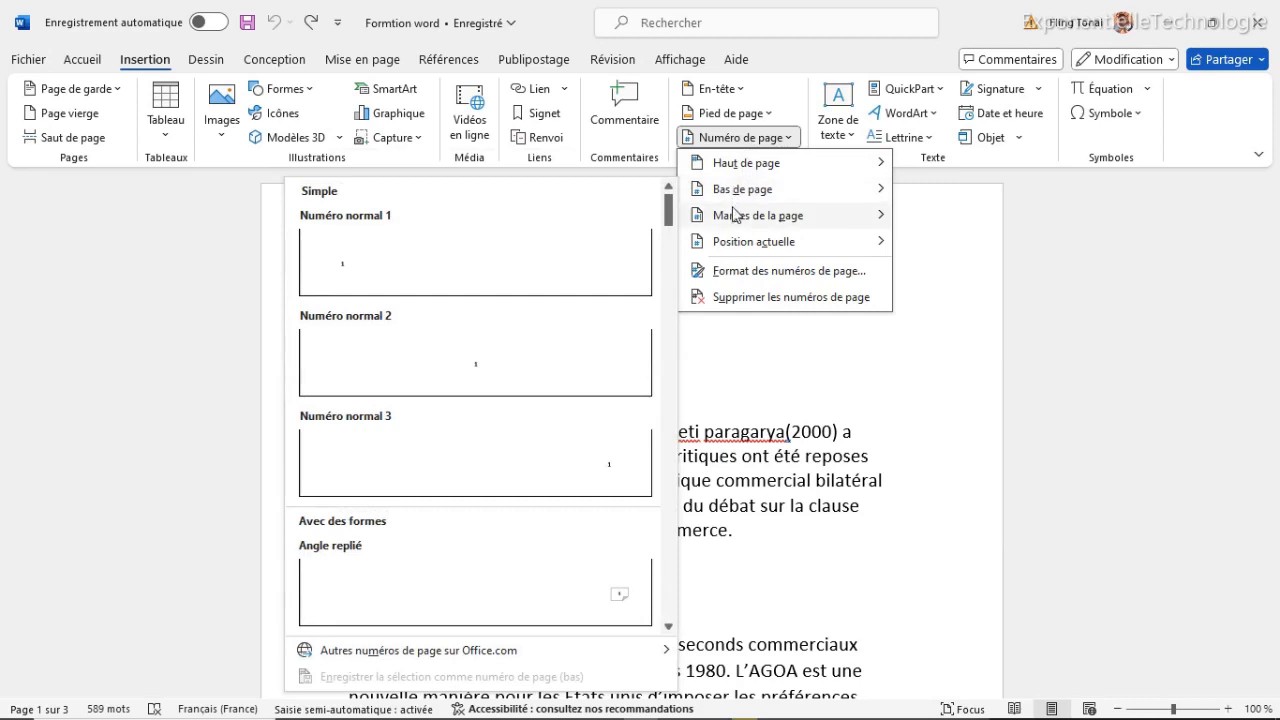
pyautogui.moveTo(737, 218)
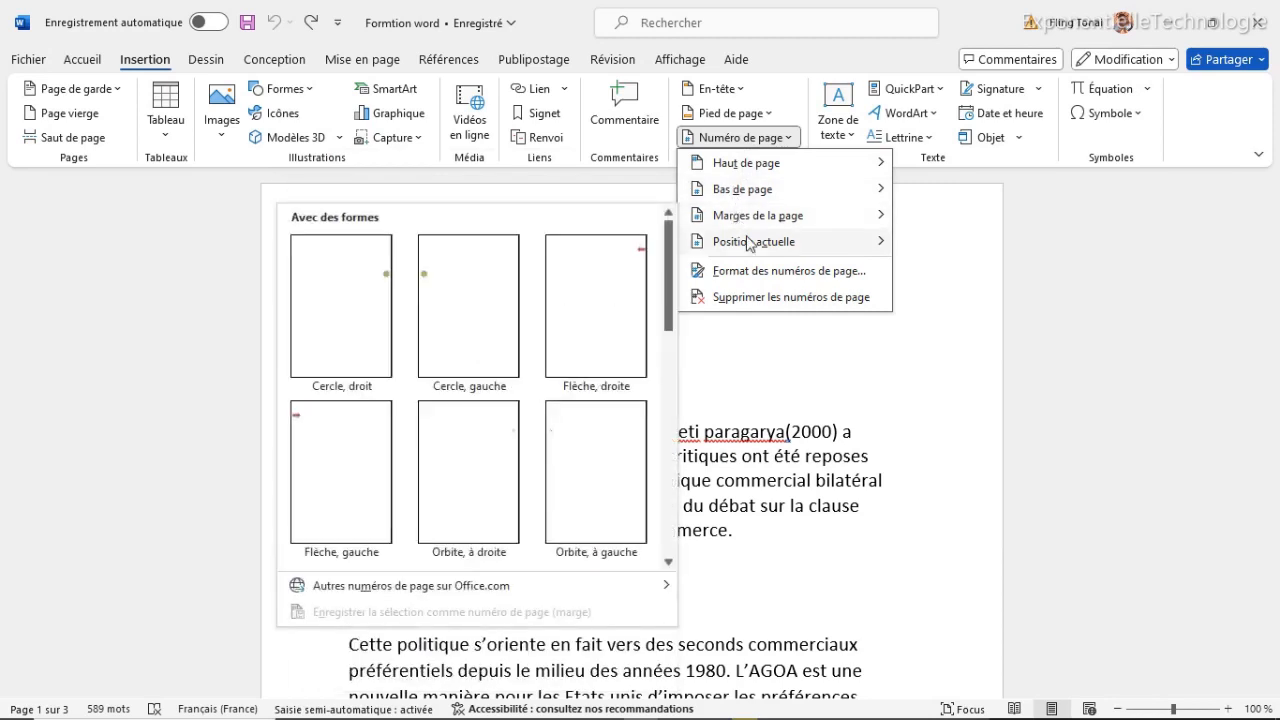
pyautogui.moveTo(738, 247)
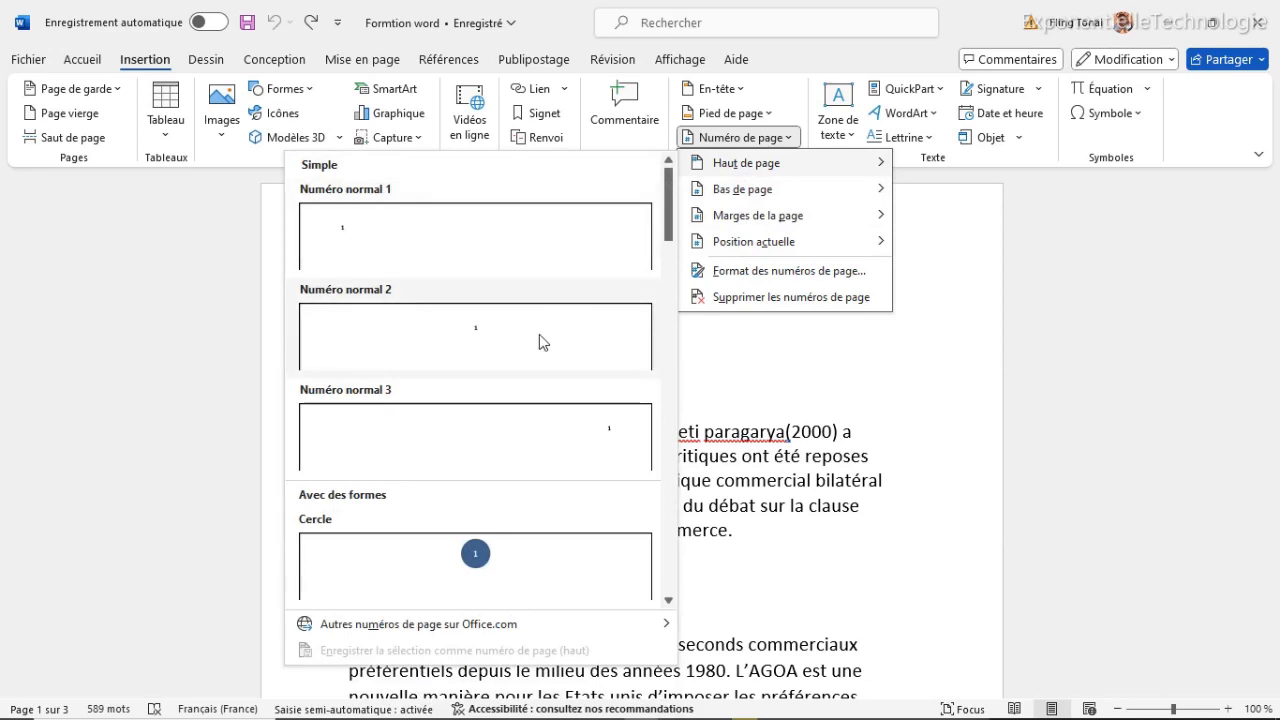
pyautogui.scroll(-9, 539, 336)
pyautogui.scroll(-6, 539, 342)
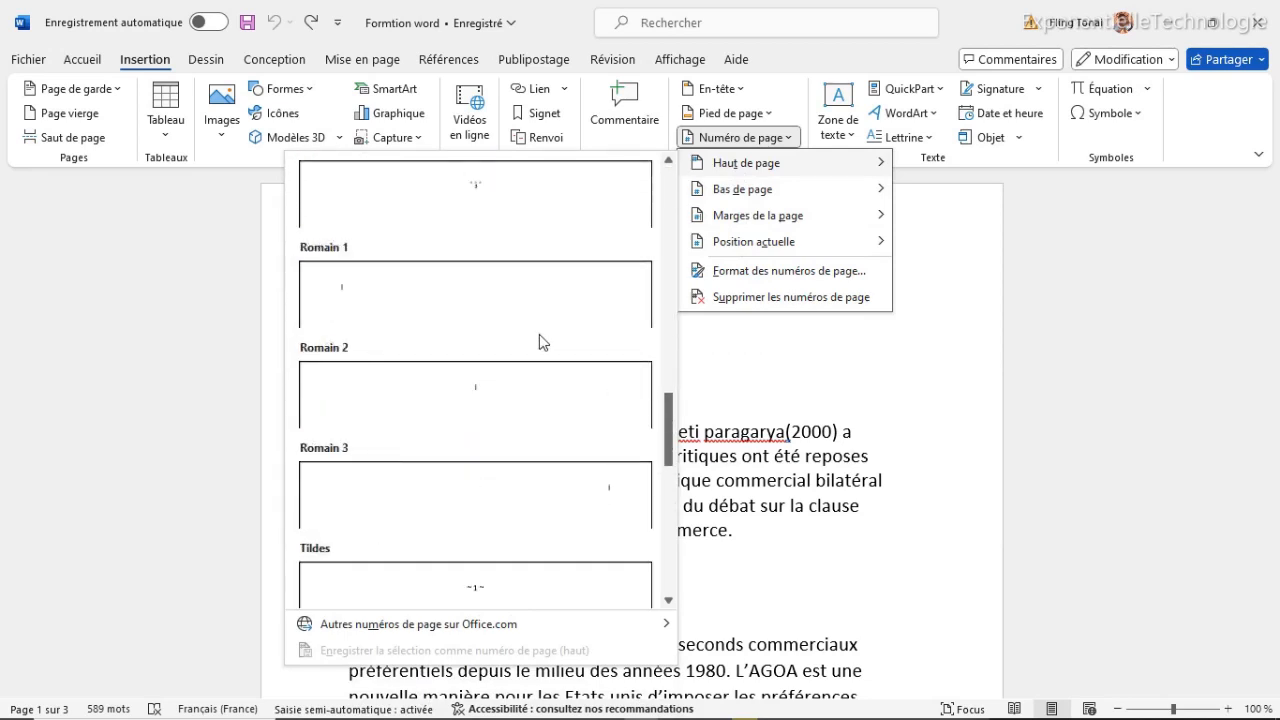
pyautogui.scroll(-3, 539, 342)
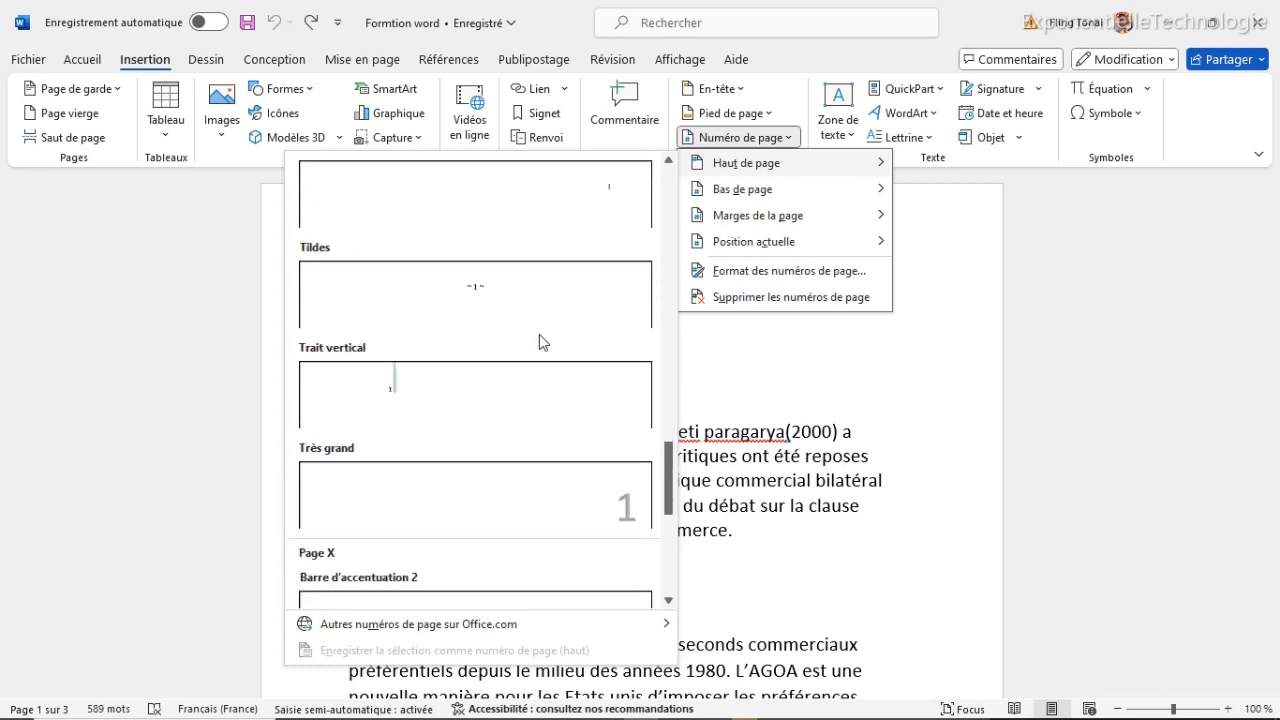
pyautogui.scroll(-5, 539, 342)
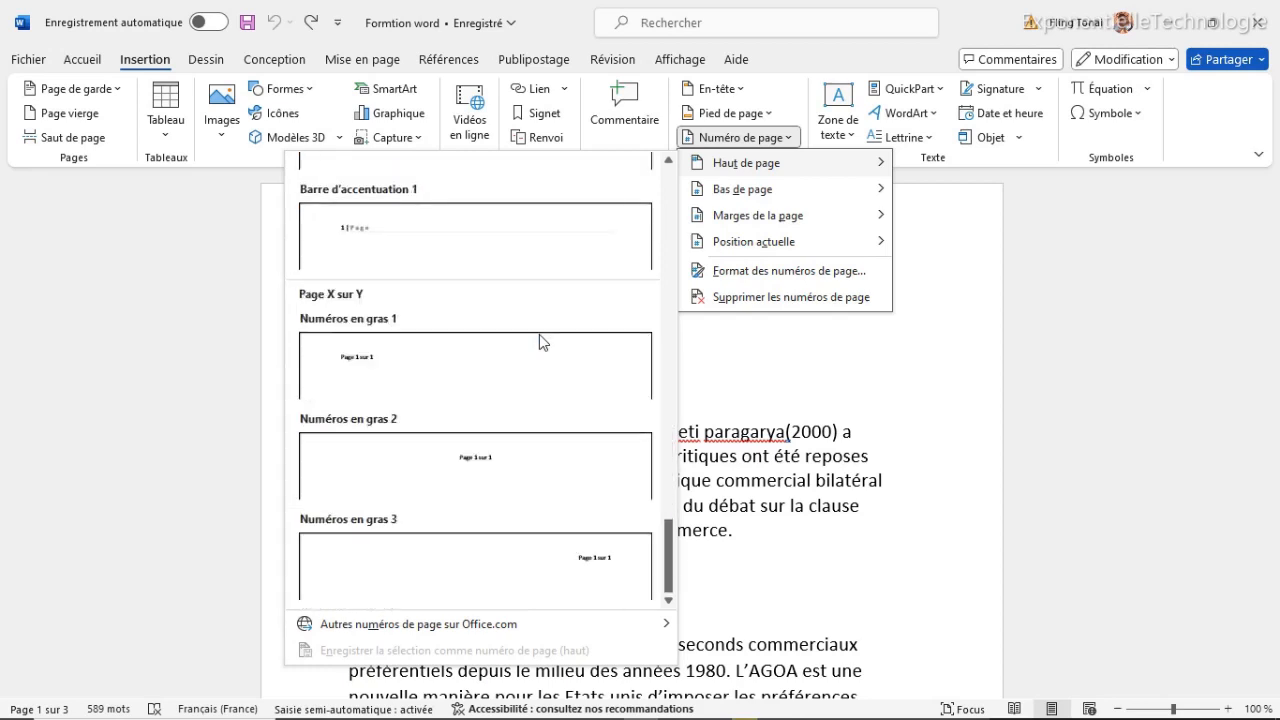
pyautogui.click(480, 458)
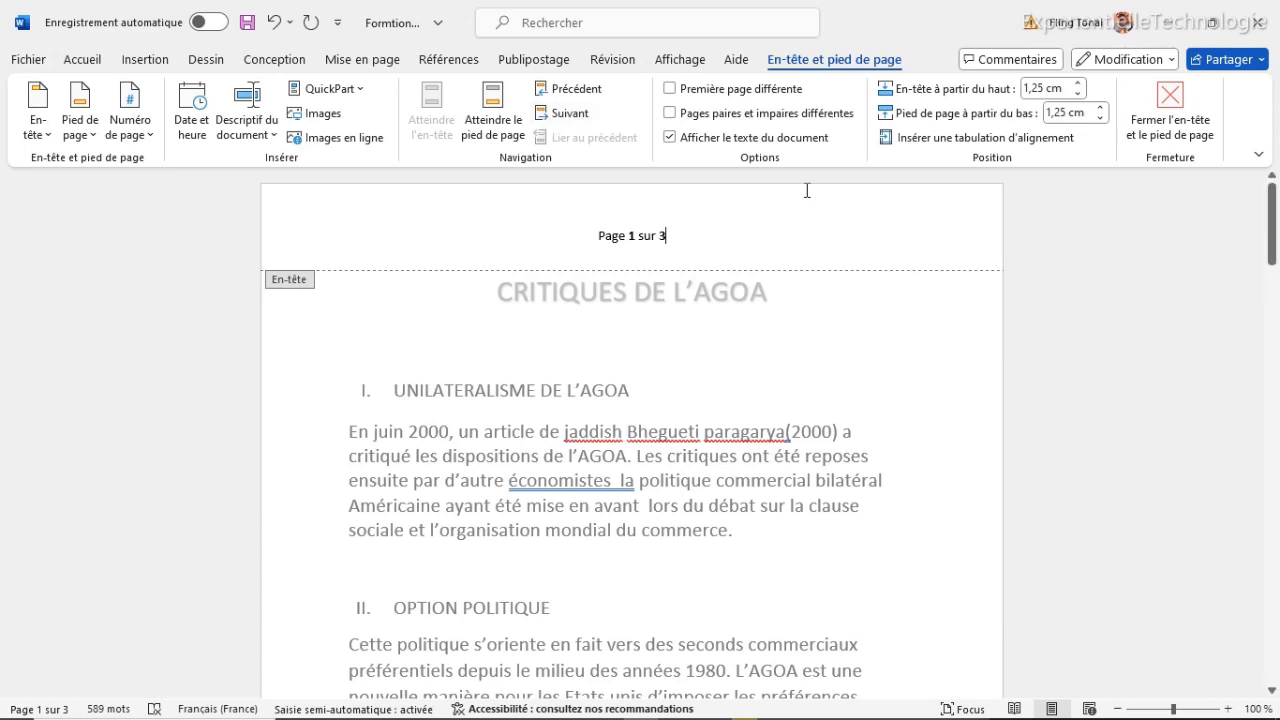
pyautogui.click(1169, 107)
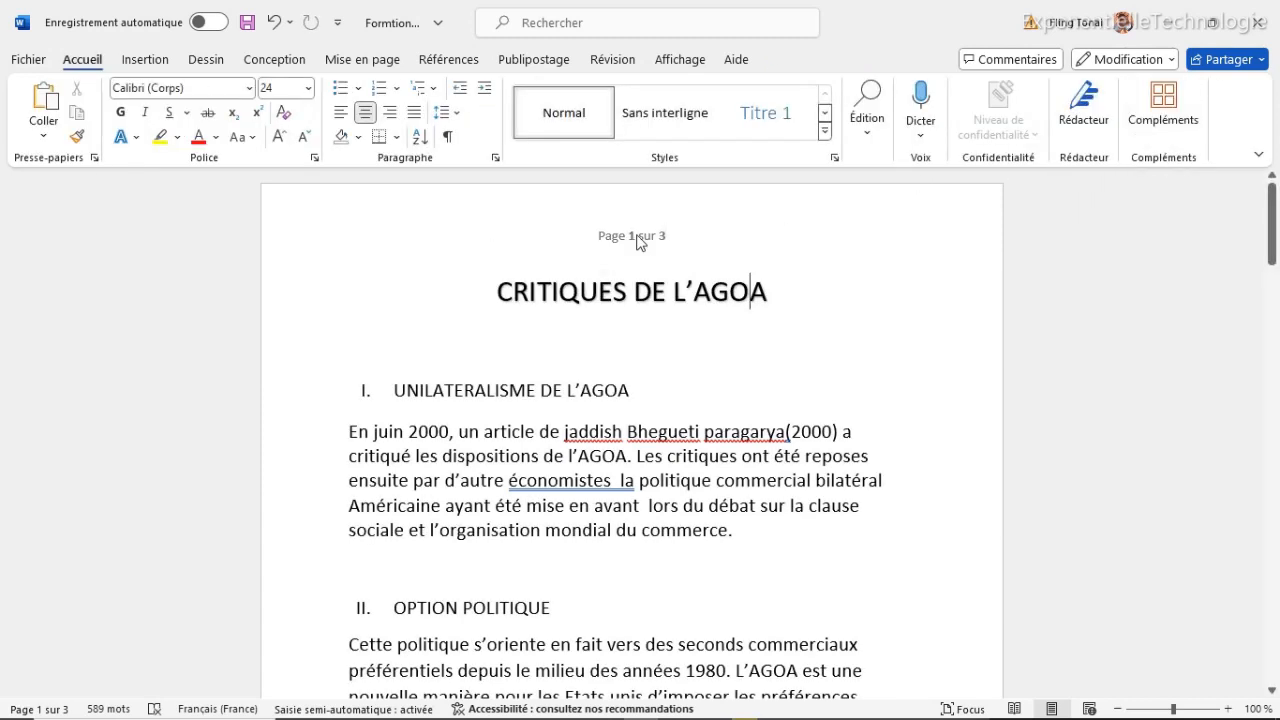
pyautogui.moveTo(1272, 237); pyautogui.dragTo(1243, 206)
pyautogui.doubleClick(565, 220)
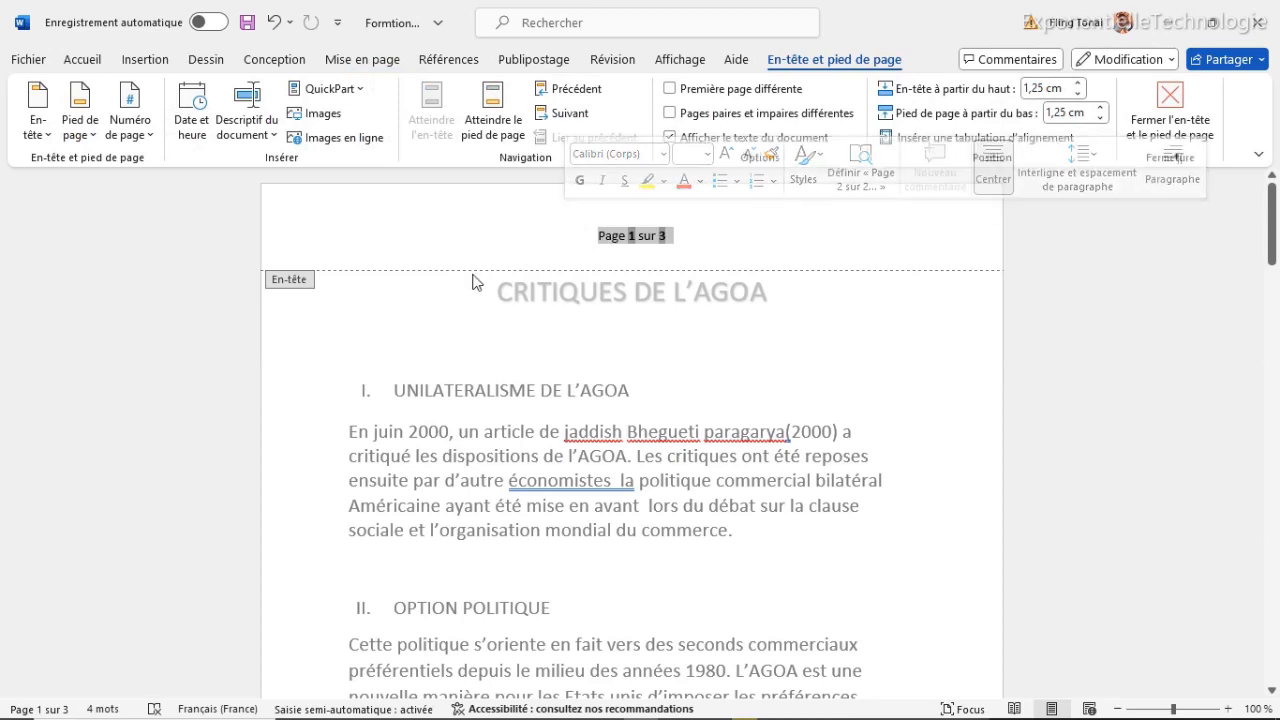
pyautogui.click(1170, 102)
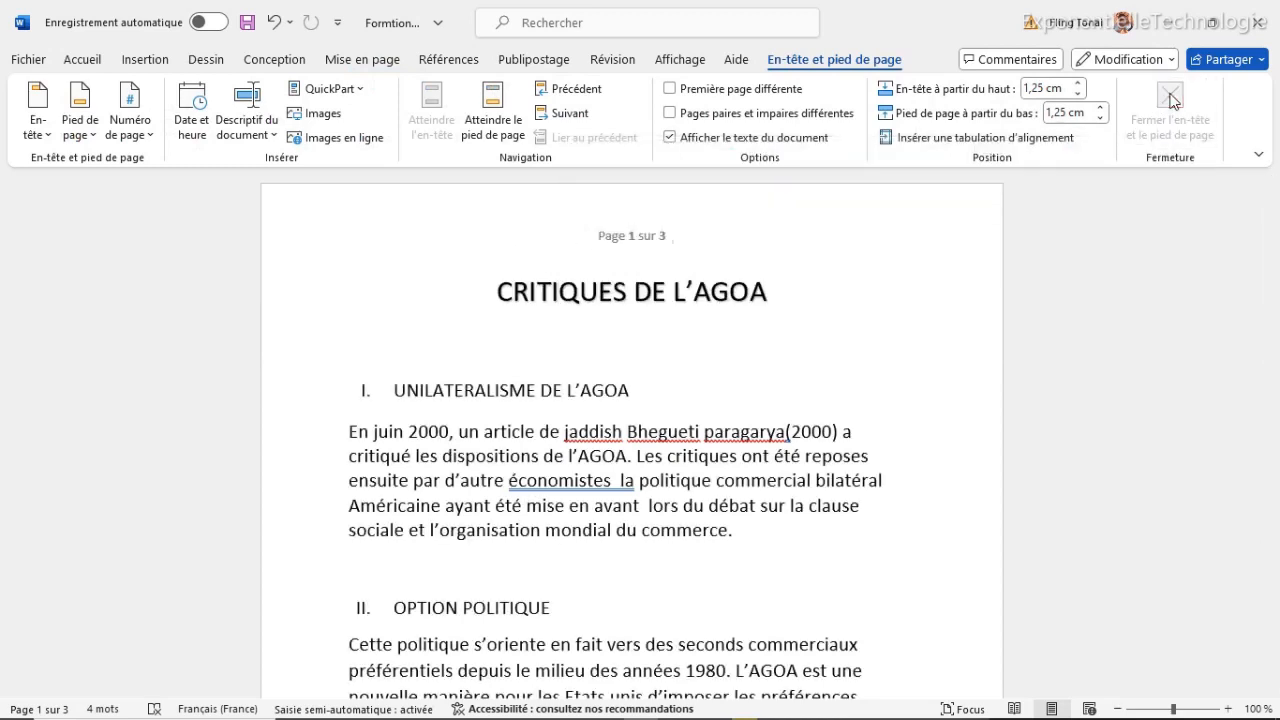
# Choose a, b, c, … as the number format for the page numbers.
pyautogui.click(158, 62)
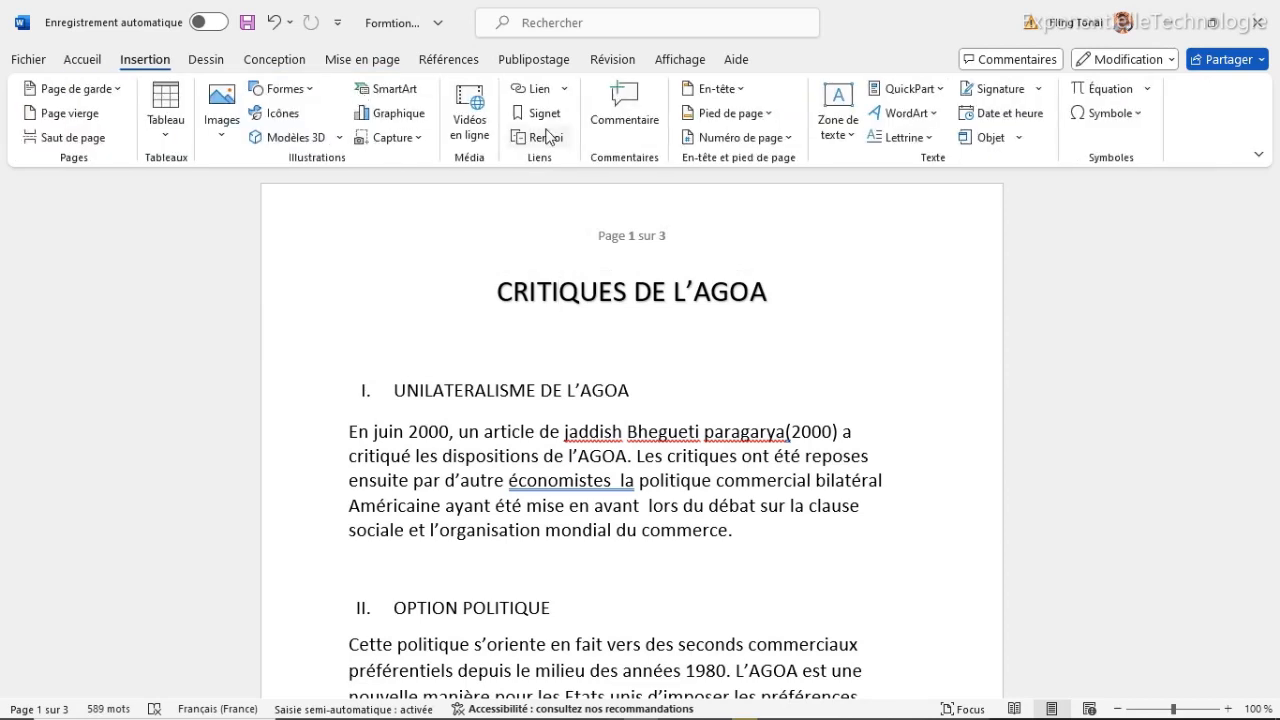
pyautogui.click(776, 138)
pyautogui.click(770, 268)
pyautogui.click(766, 233)
pyautogui.click(772, 138)
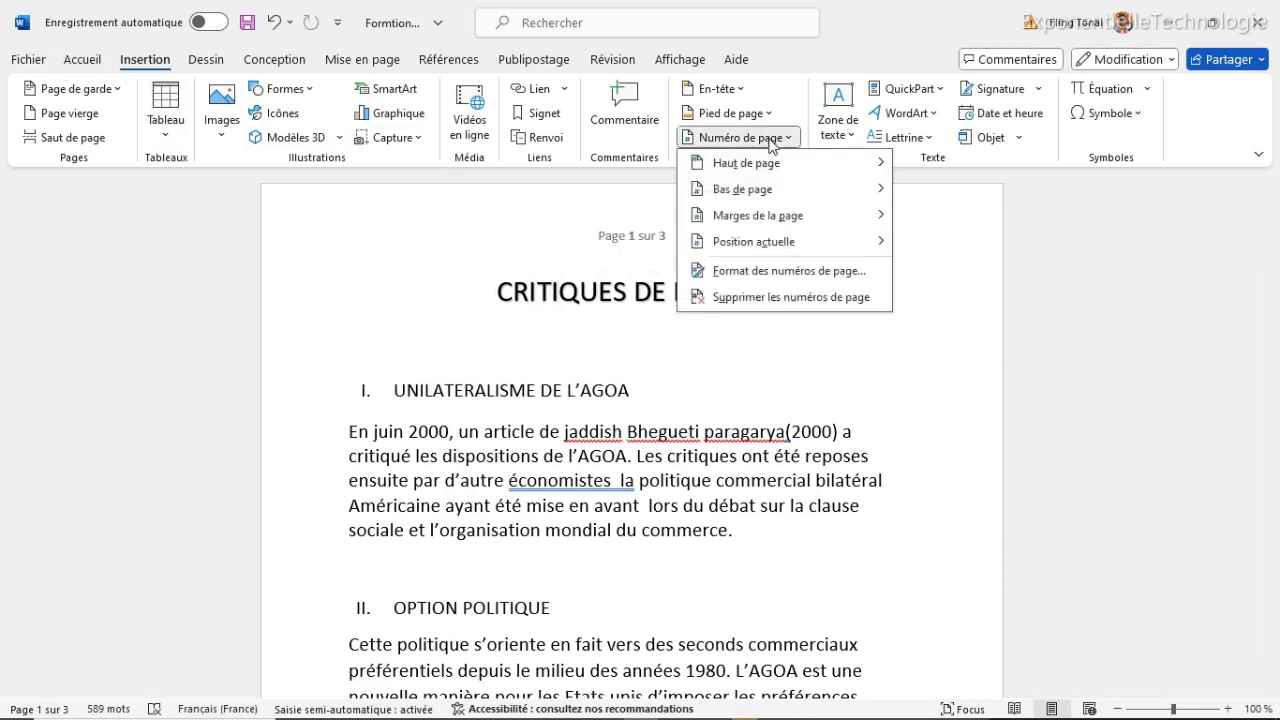
pyautogui.click(779, 271)
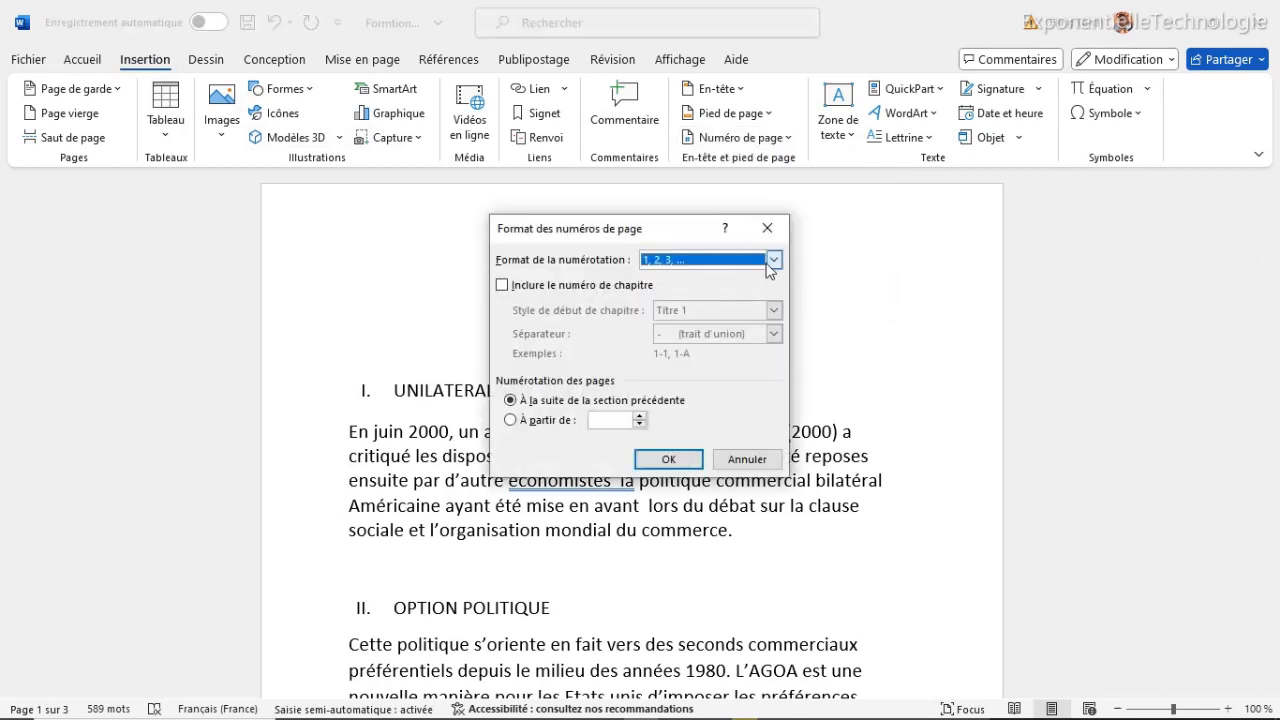
pyautogui.click(775, 262)
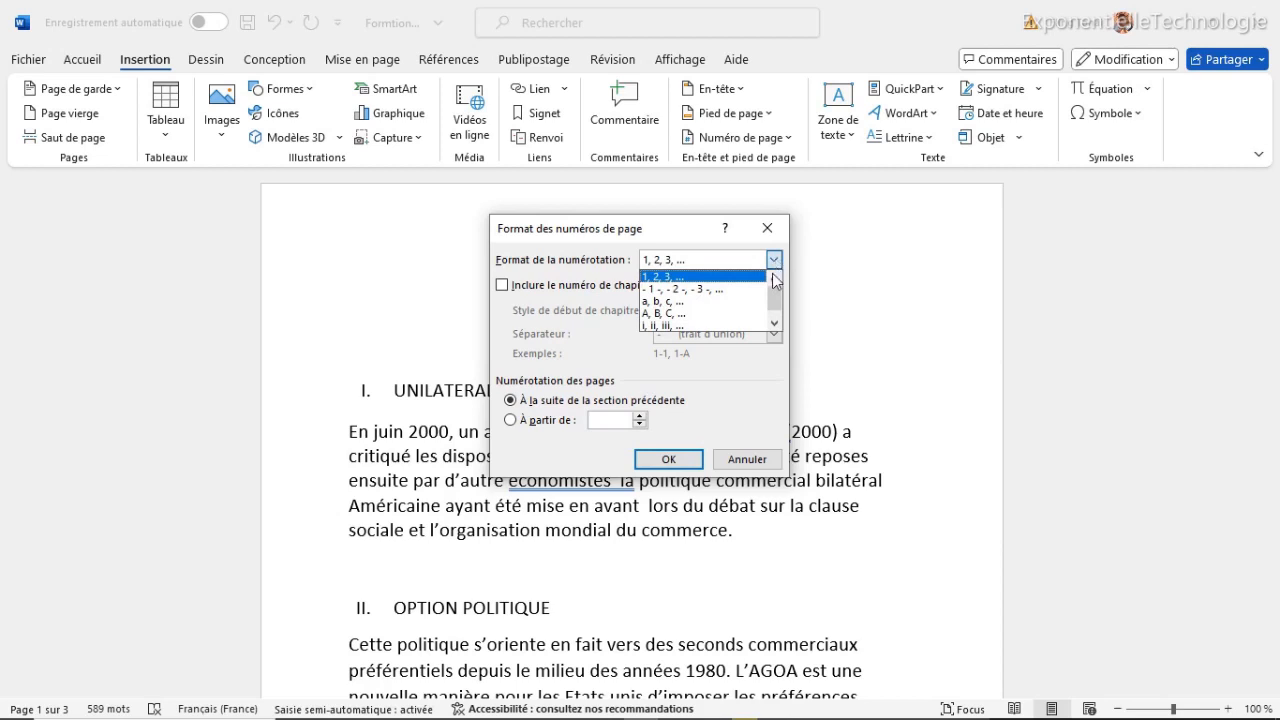
pyautogui.scroll(-1, 773, 318)
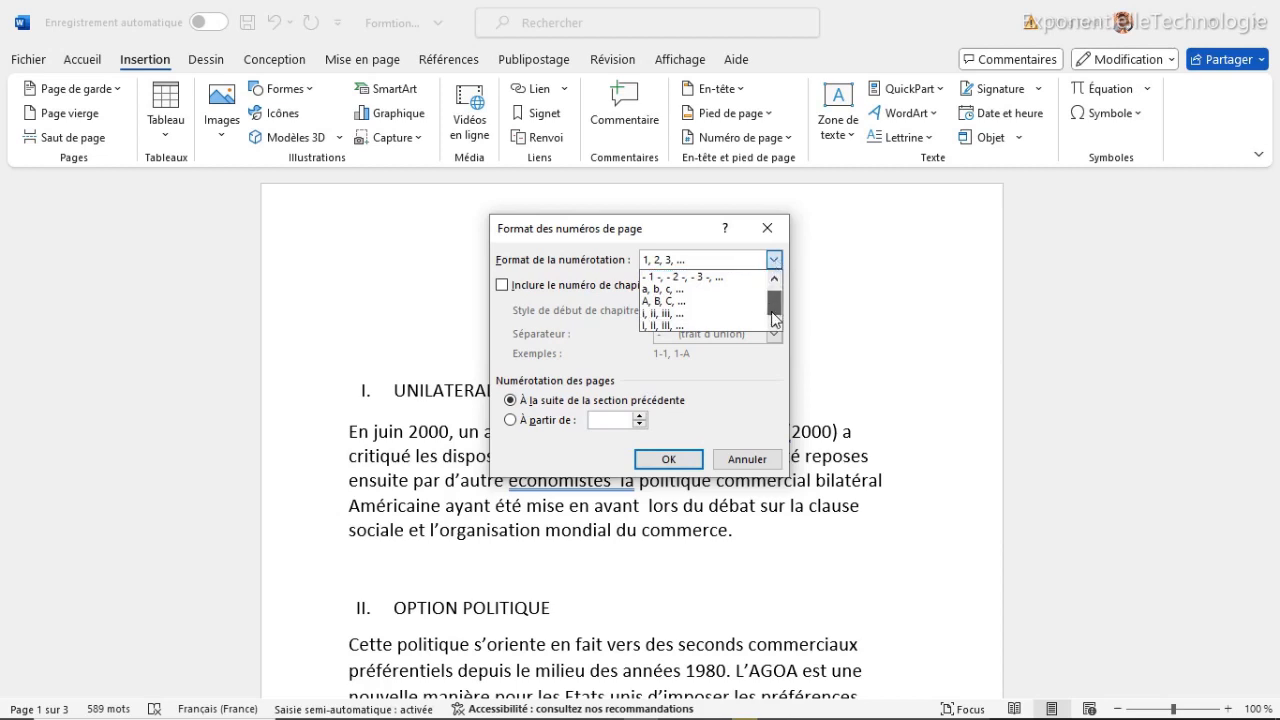
pyautogui.click(660, 290)
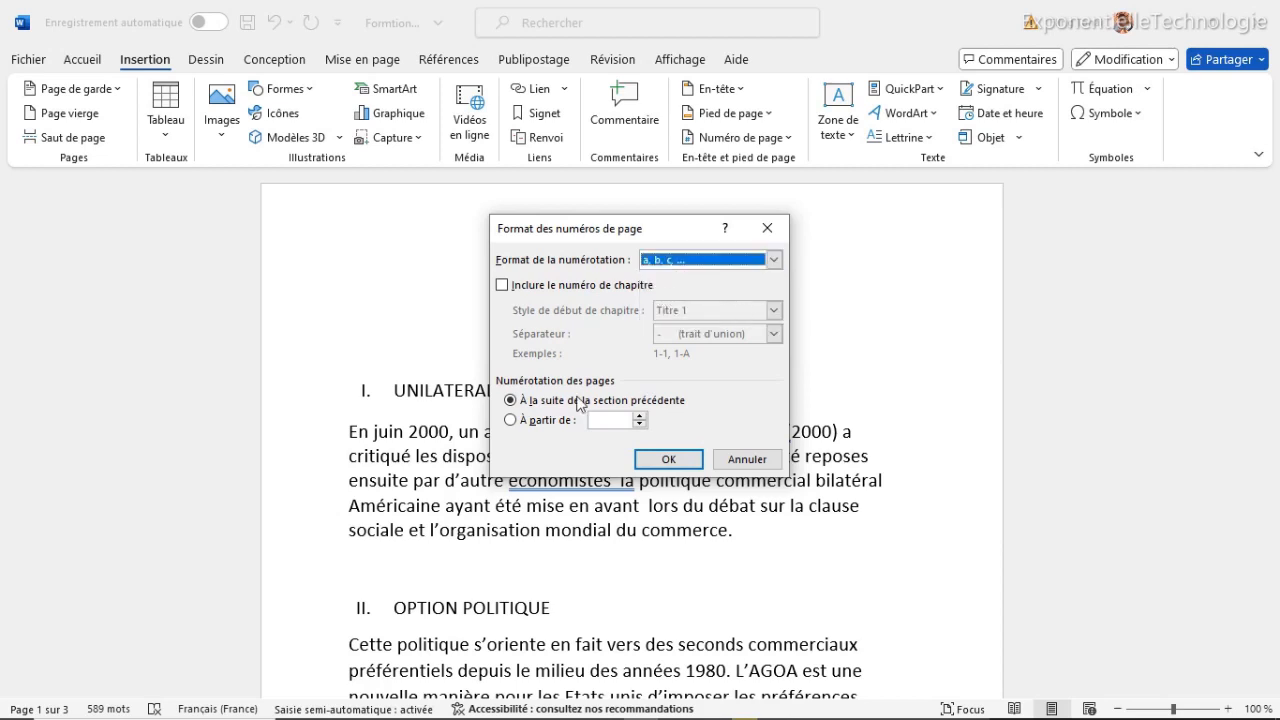
# Leave chapter numbers out, start the page numbering at c and apply the format.
pyautogui.click(502, 286)
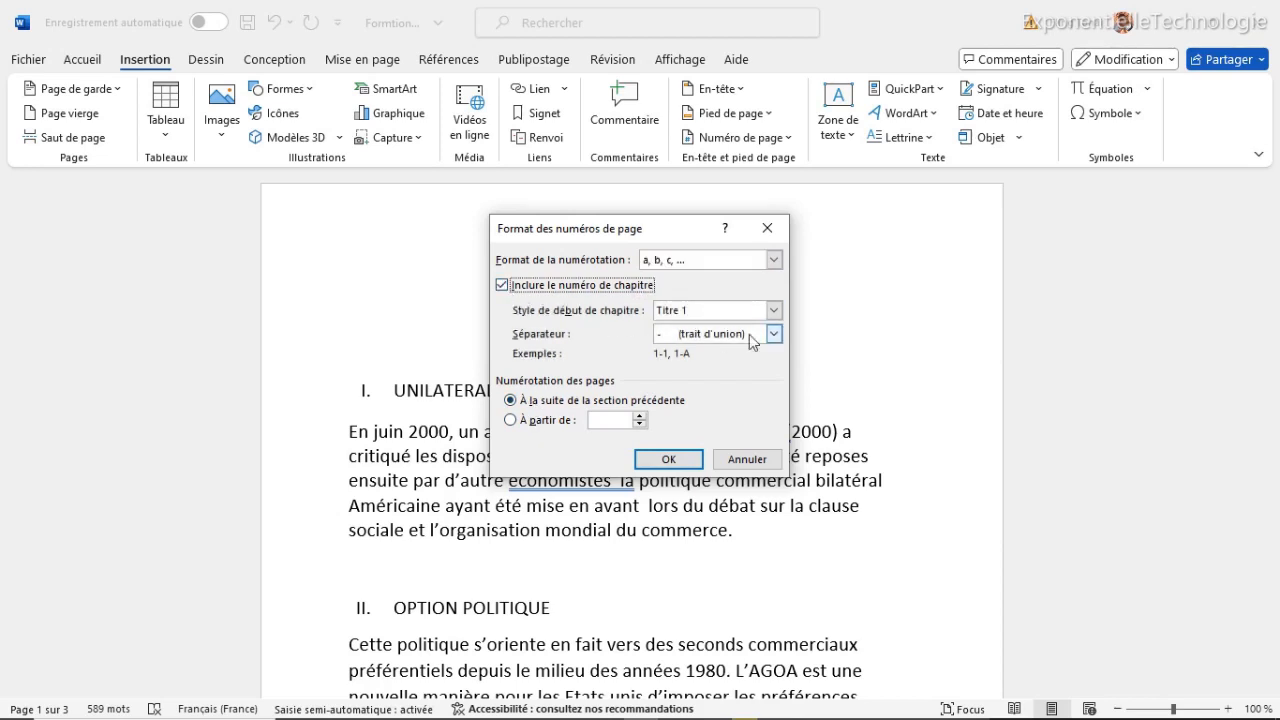
pyautogui.click(502, 286)
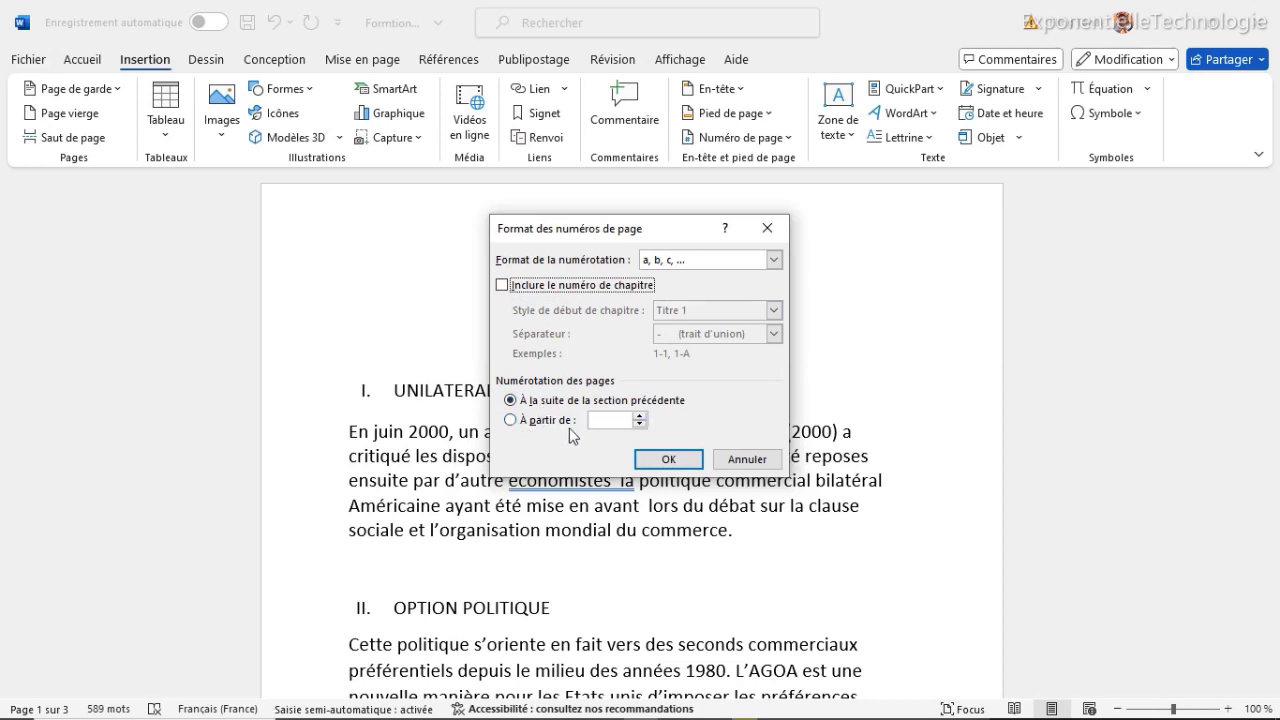
pyautogui.click(512, 422)
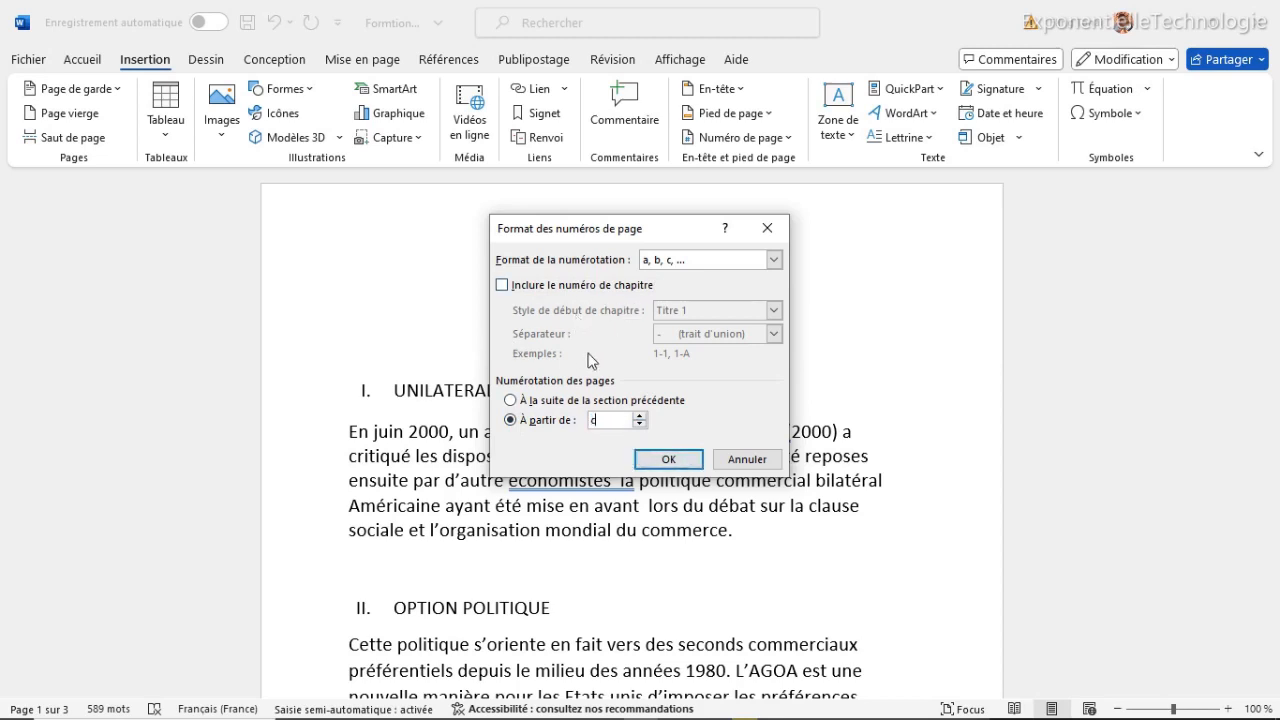
pyautogui.click(651, 460)
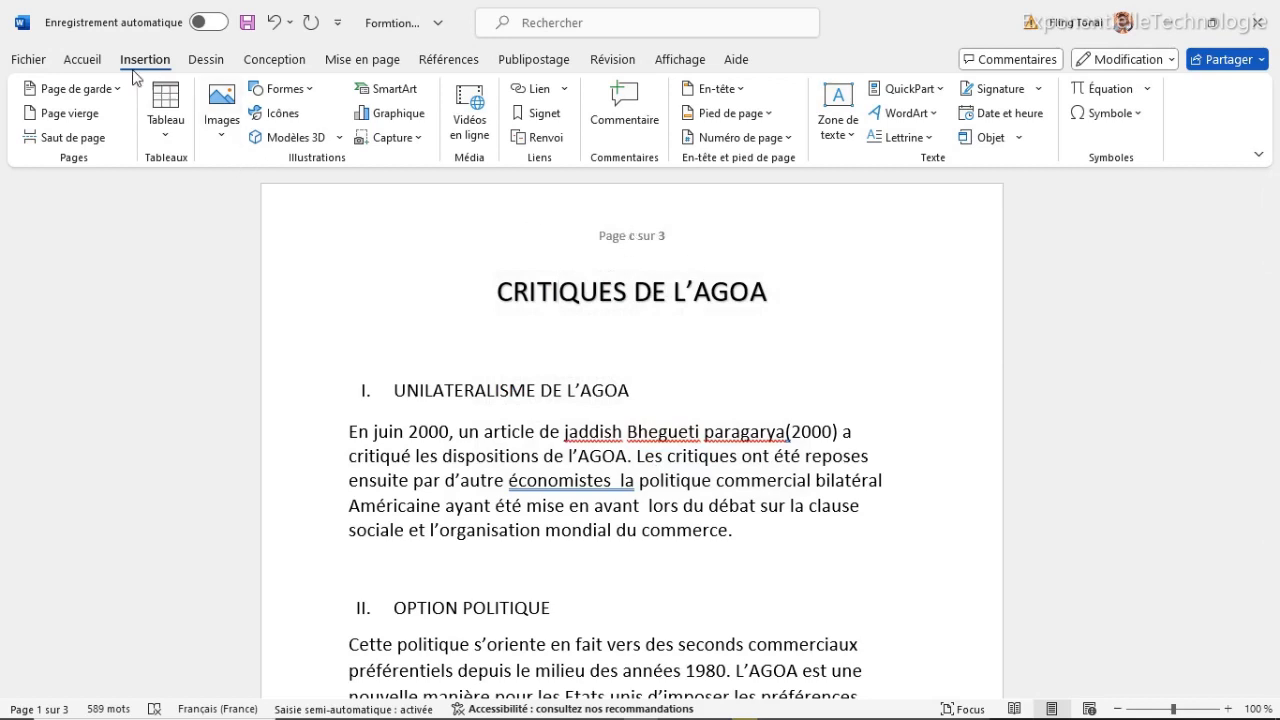
# Change the page number format to 1, 2, 3, … and start the numbering at 1.
pyautogui.click(789, 137)
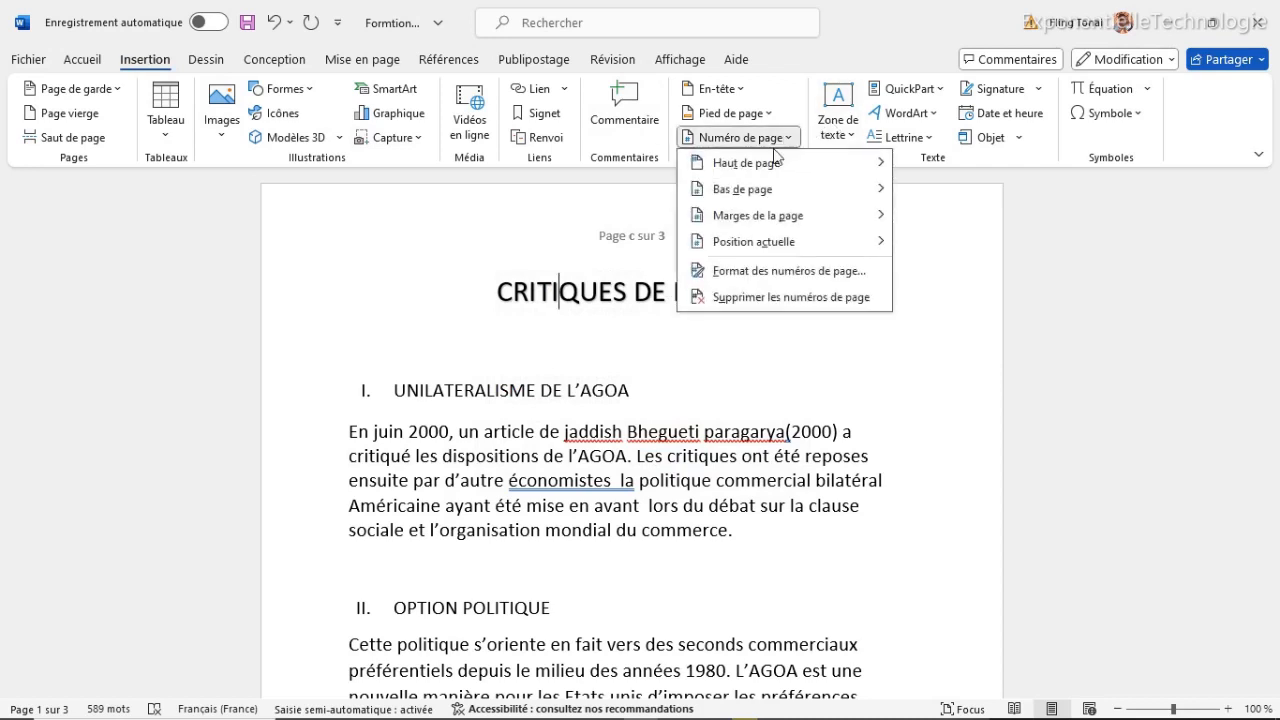
pyautogui.click(760, 271)
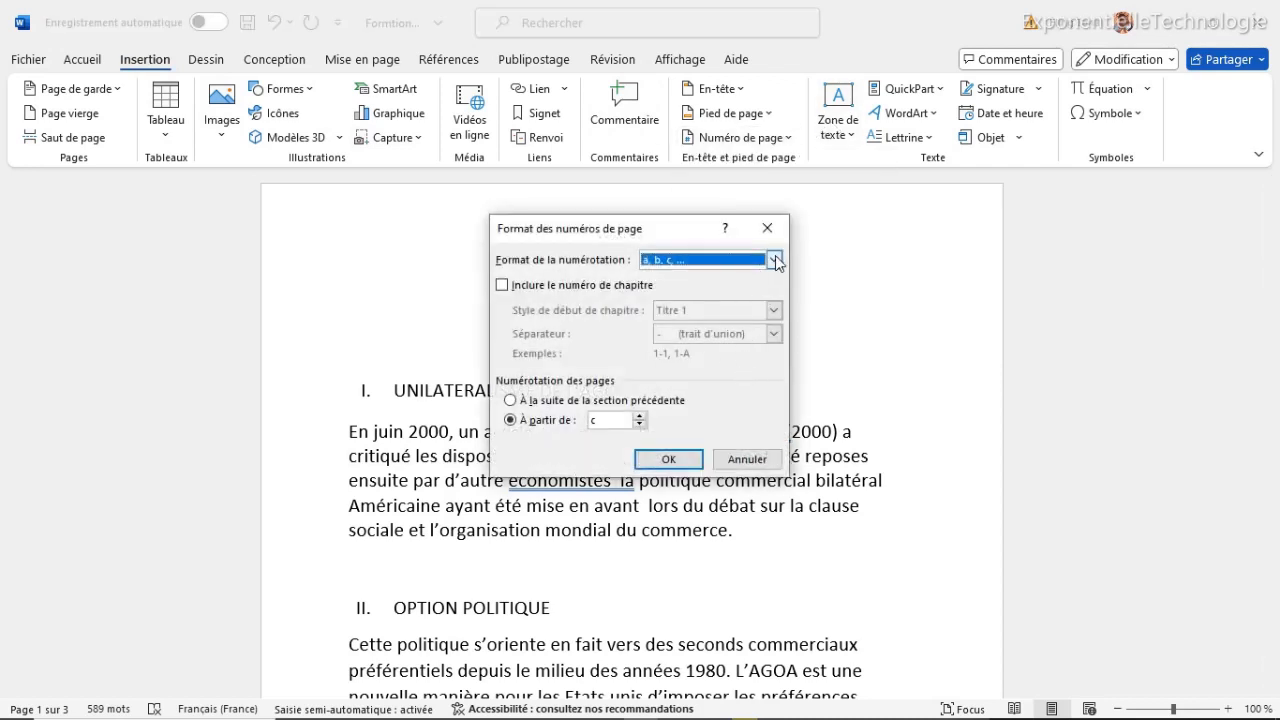
pyautogui.click(775, 260)
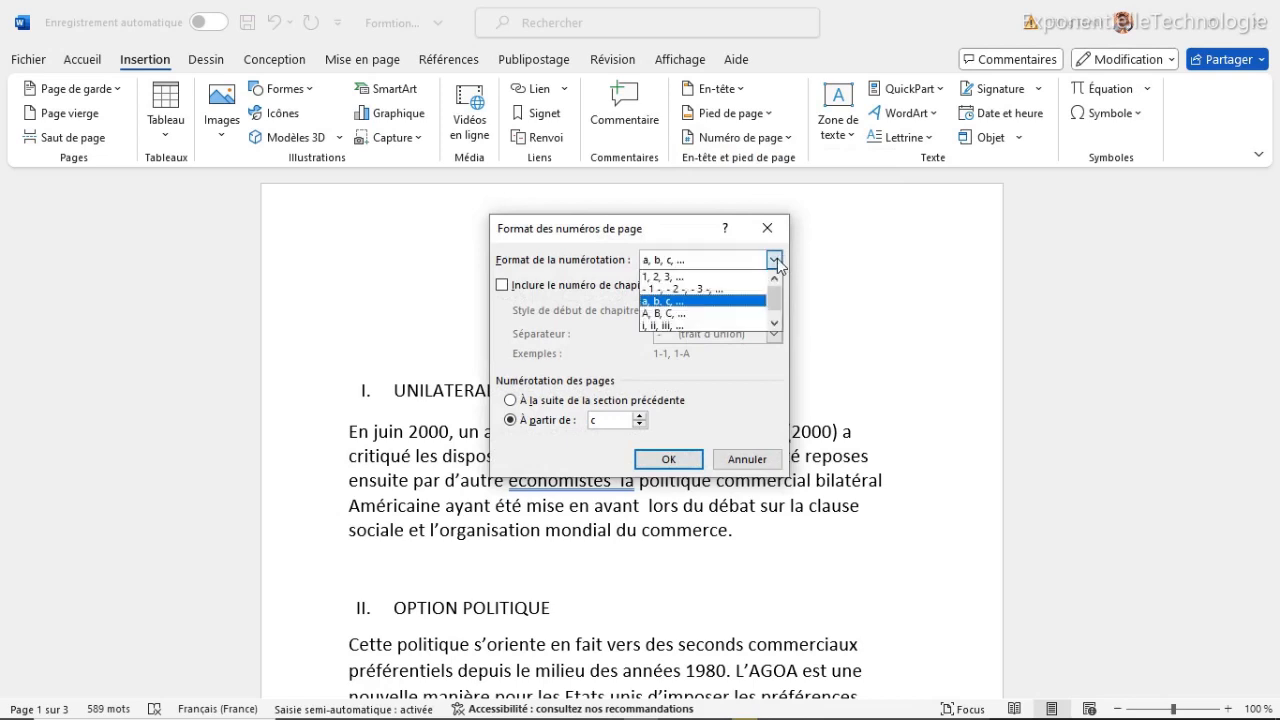
pyautogui.click(678, 274)
pyautogui.moveTo(608, 419); pyautogui.dragTo(569, 421)
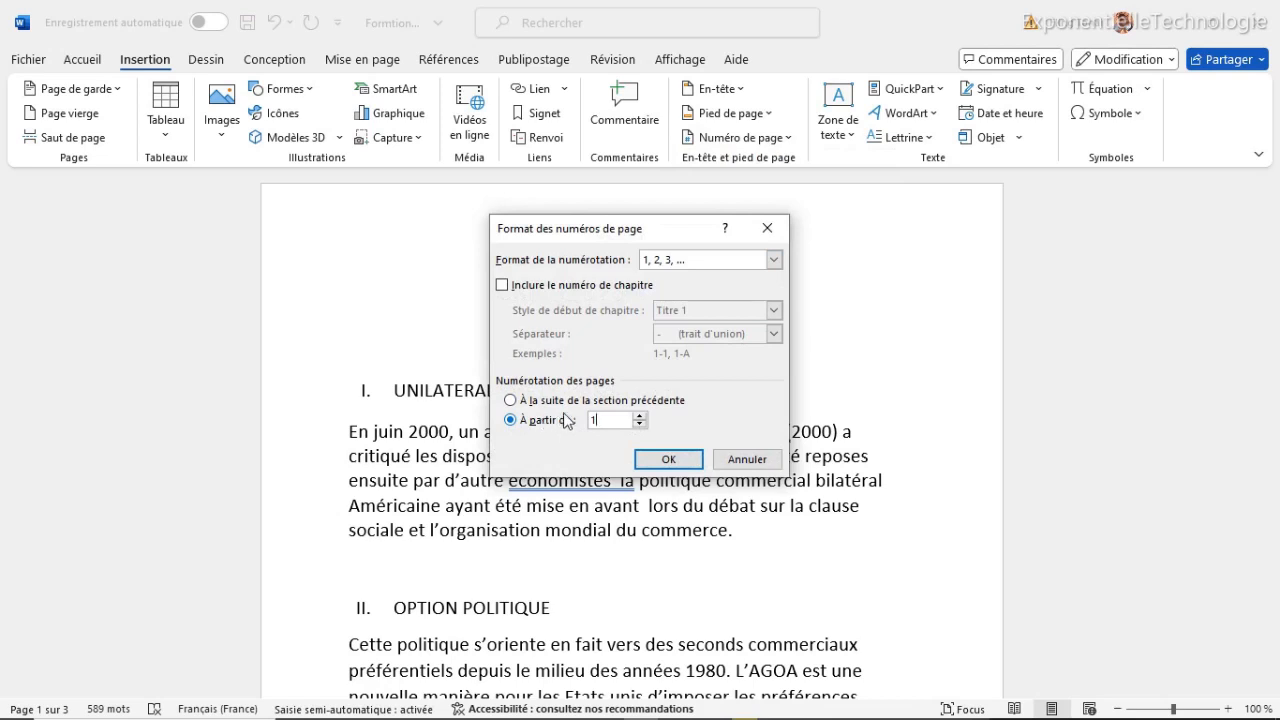
pyautogui.click(669, 461)
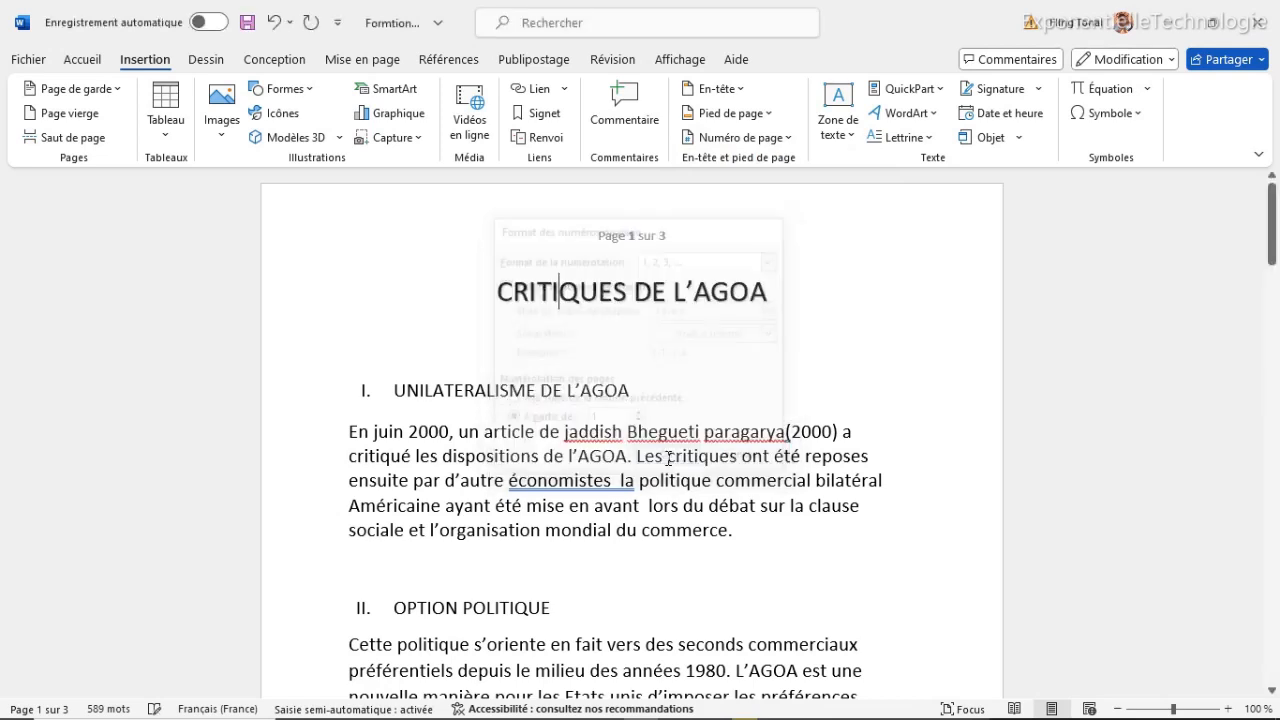
pyautogui.click(850, 330)
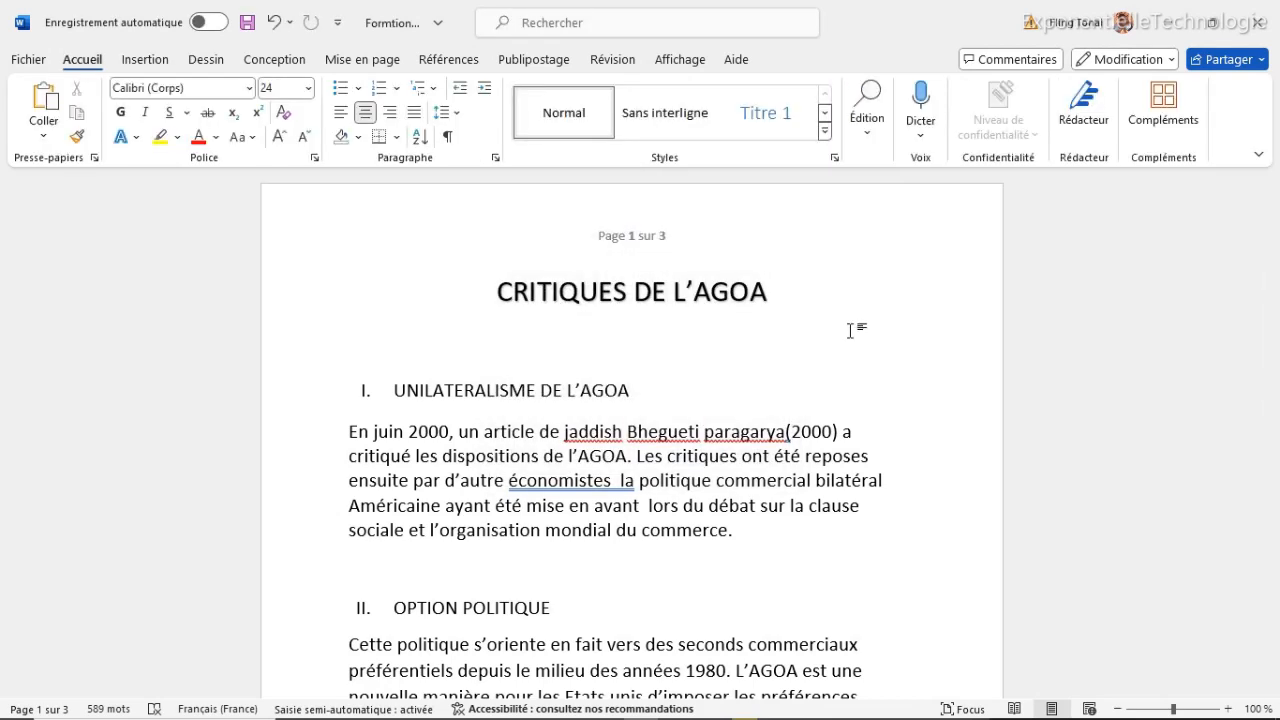
# Give the first page a different, empty header, close the header and check the numbering on the following page.
pyautogui.doubleClick(623, 231)
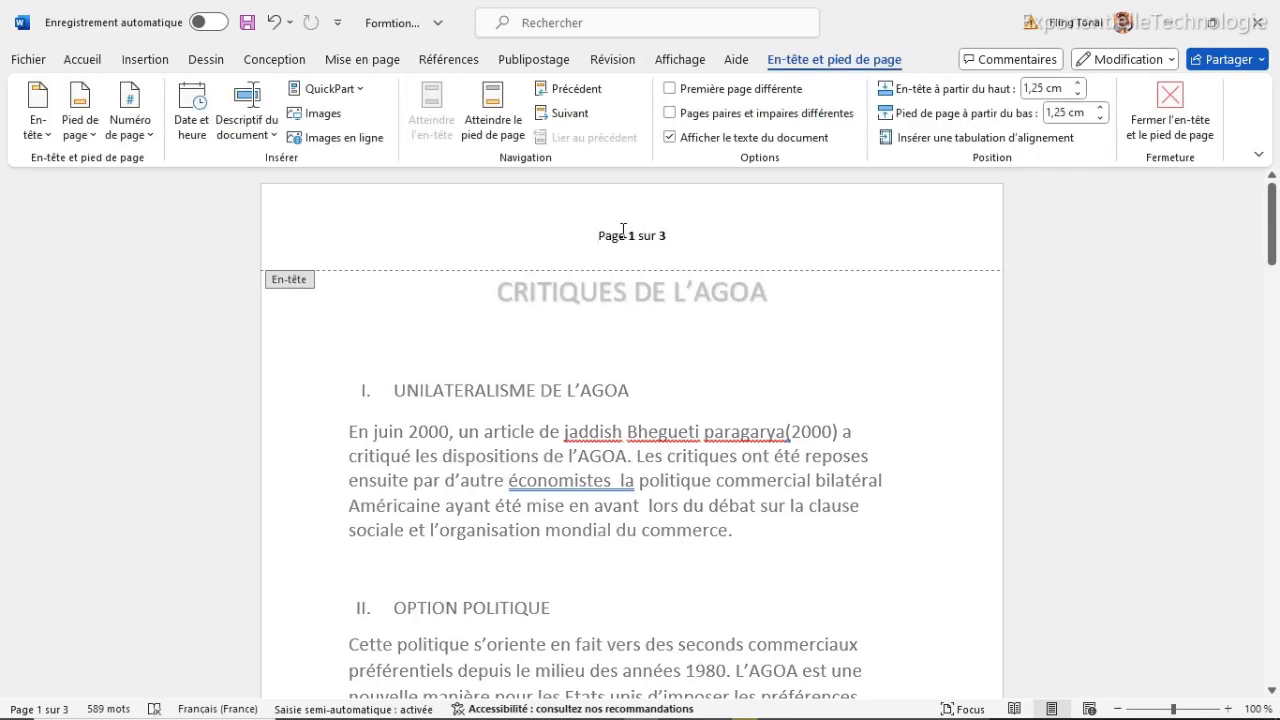
pyautogui.click(710, 95)
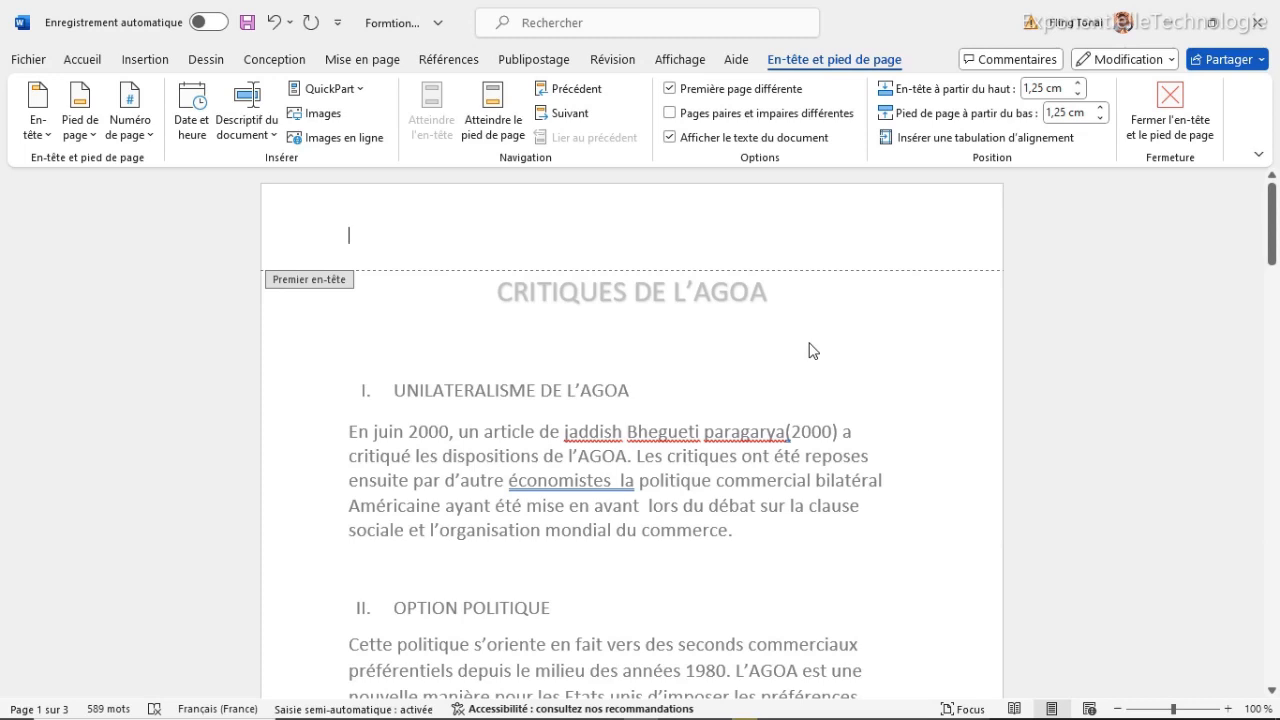
pyautogui.click(1174, 119)
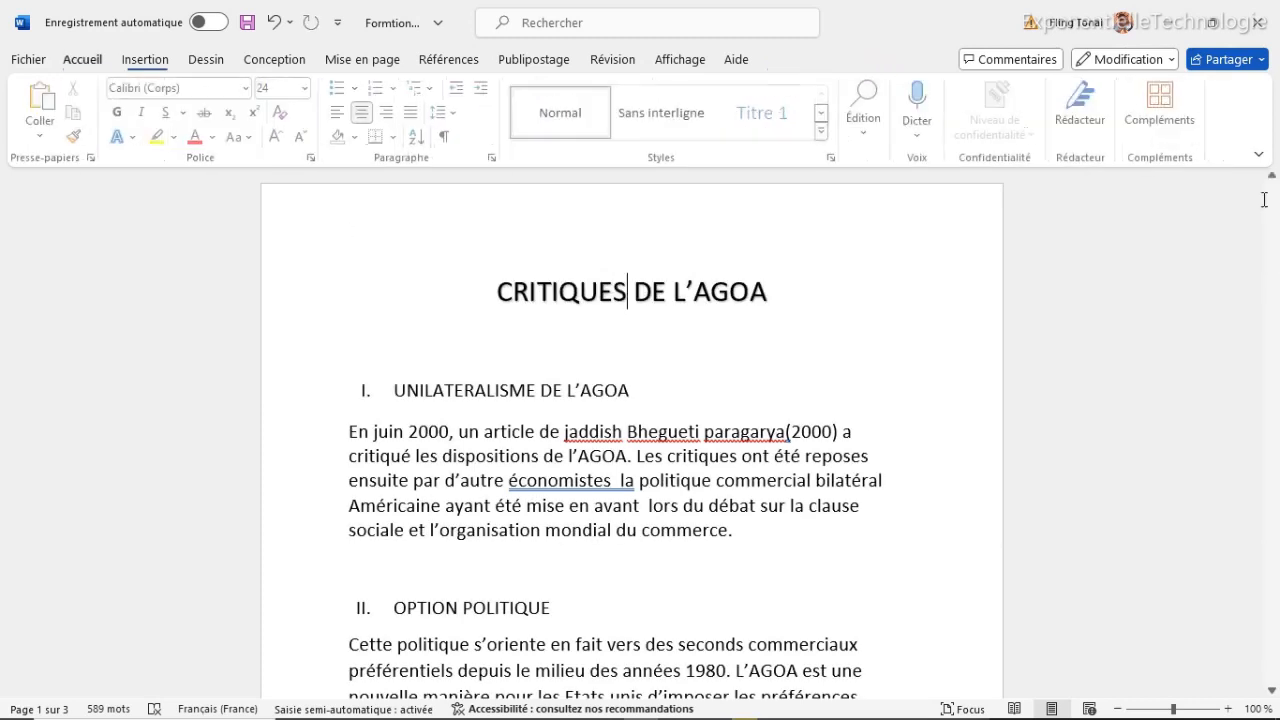
pyautogui.moveTo(1272, 208); pyautogui.dragTo(1276, 236)
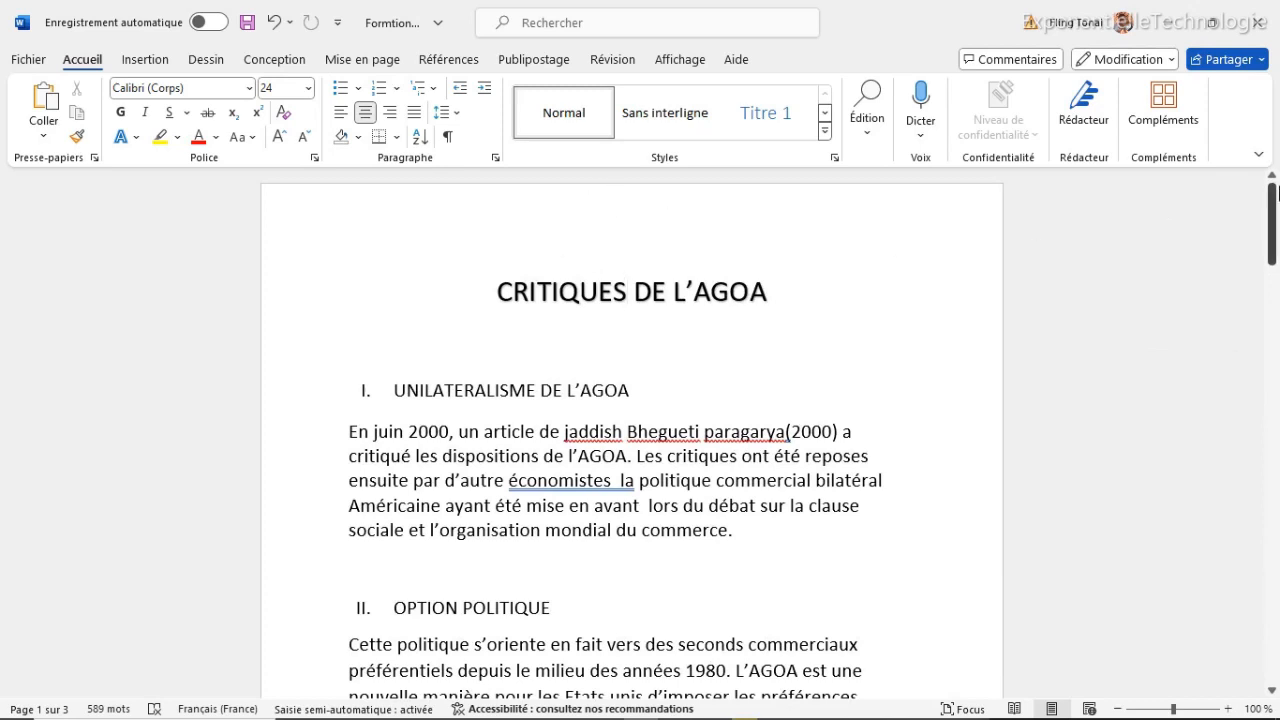
pyautogui.moveTo(1276, 210); pyautogui.dragTo(1249, 331)
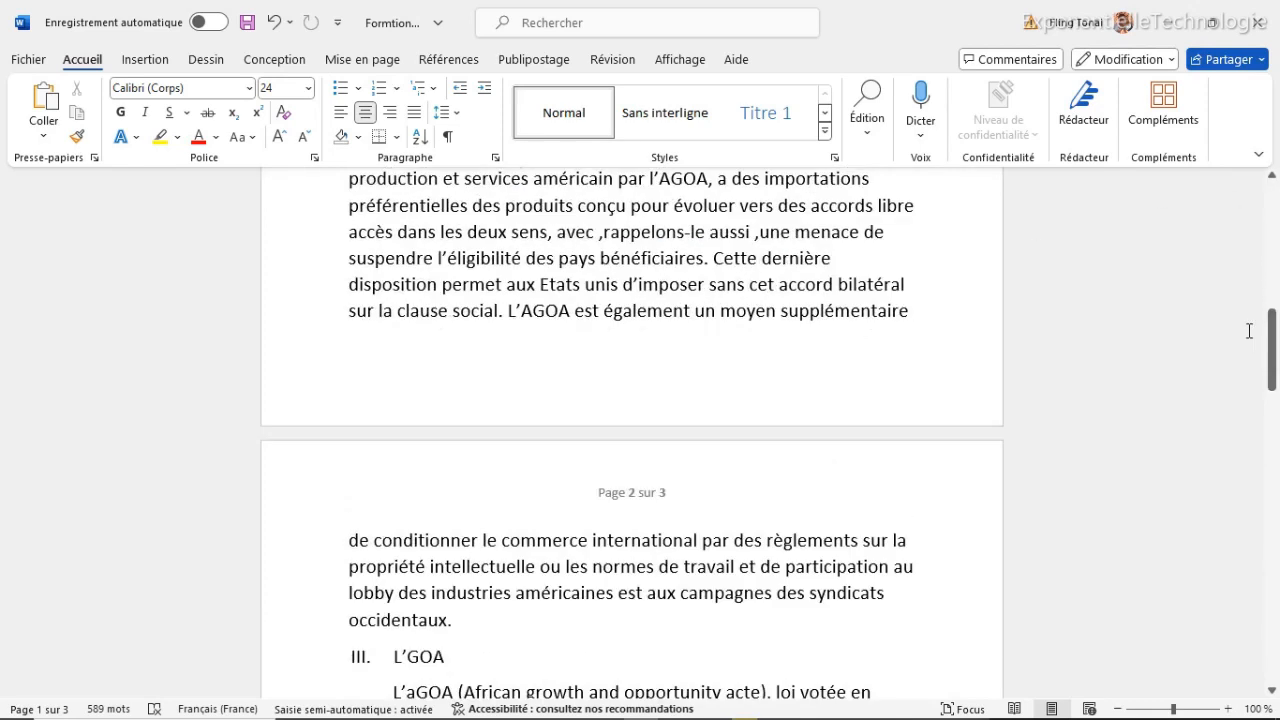
# Open the page number format settings from page 2 and apply the 1, 2, 3, … format with numbering starting at 1.
pyautogui.click(643, 497)
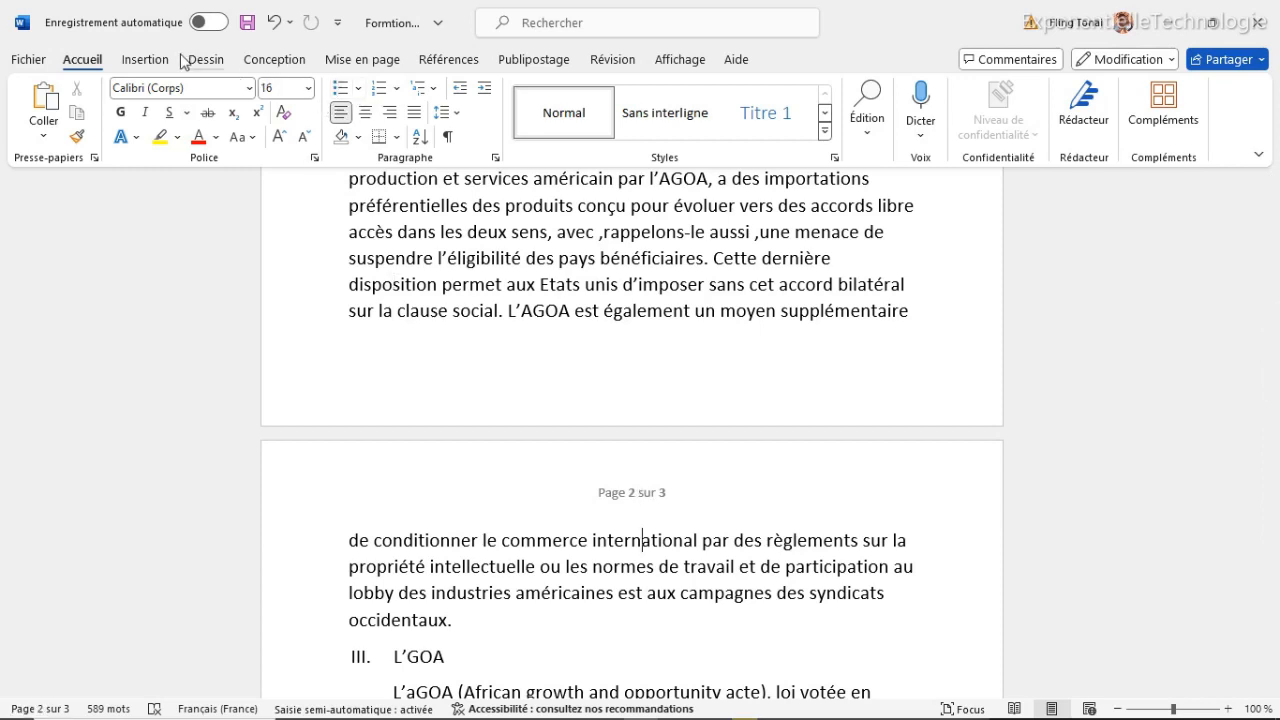
pyautogui.click(140, 60)
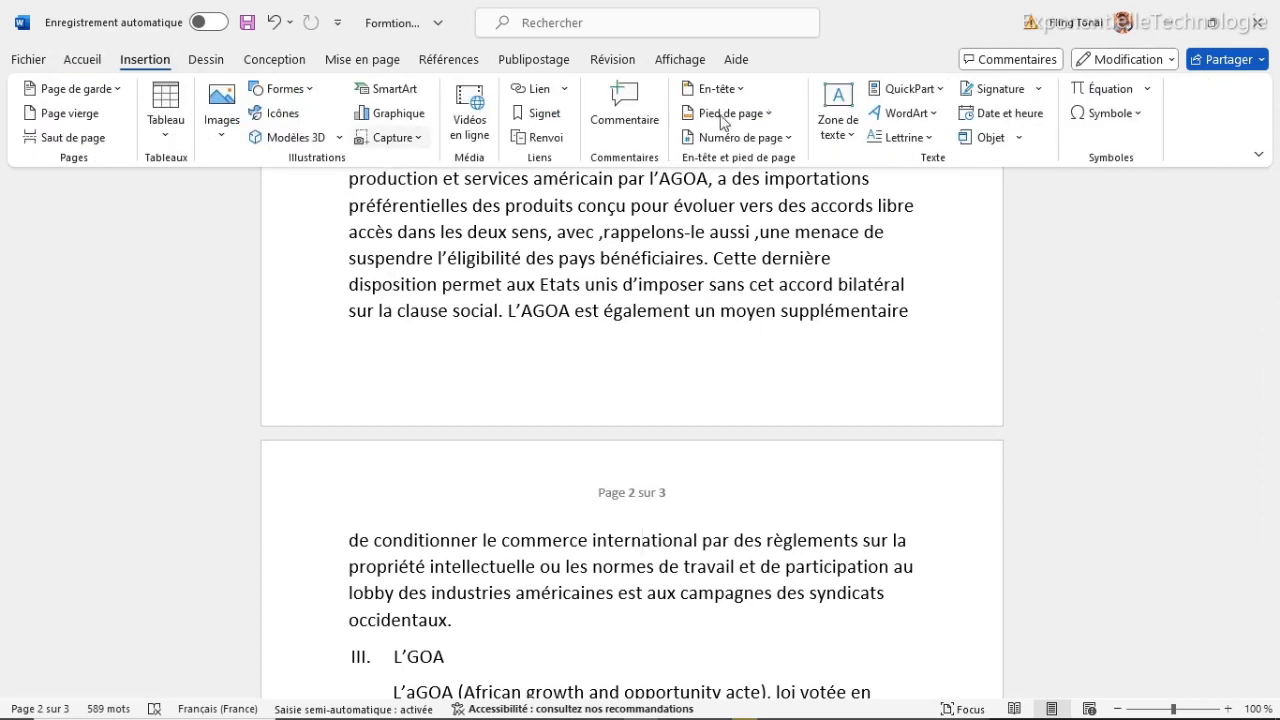
pyautogui.click(770, 138)
pyautogui.moveTo(782, 245)
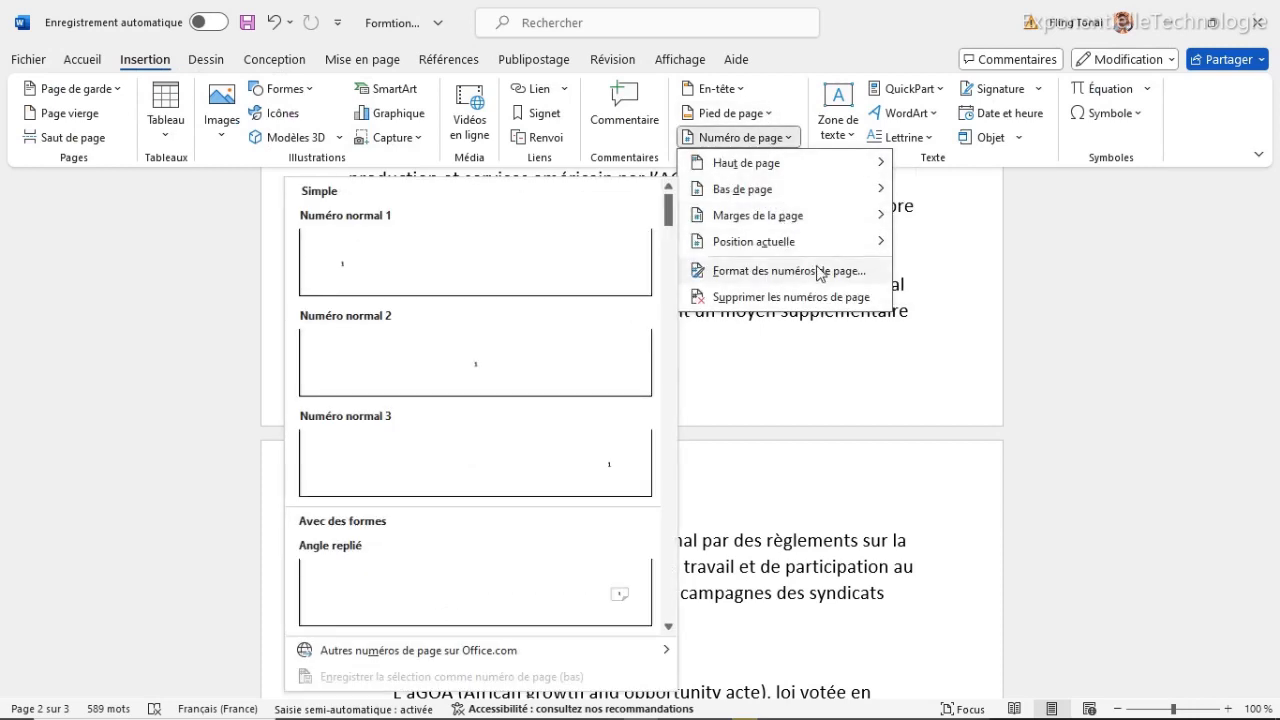
pyautogui.click(810, 271)
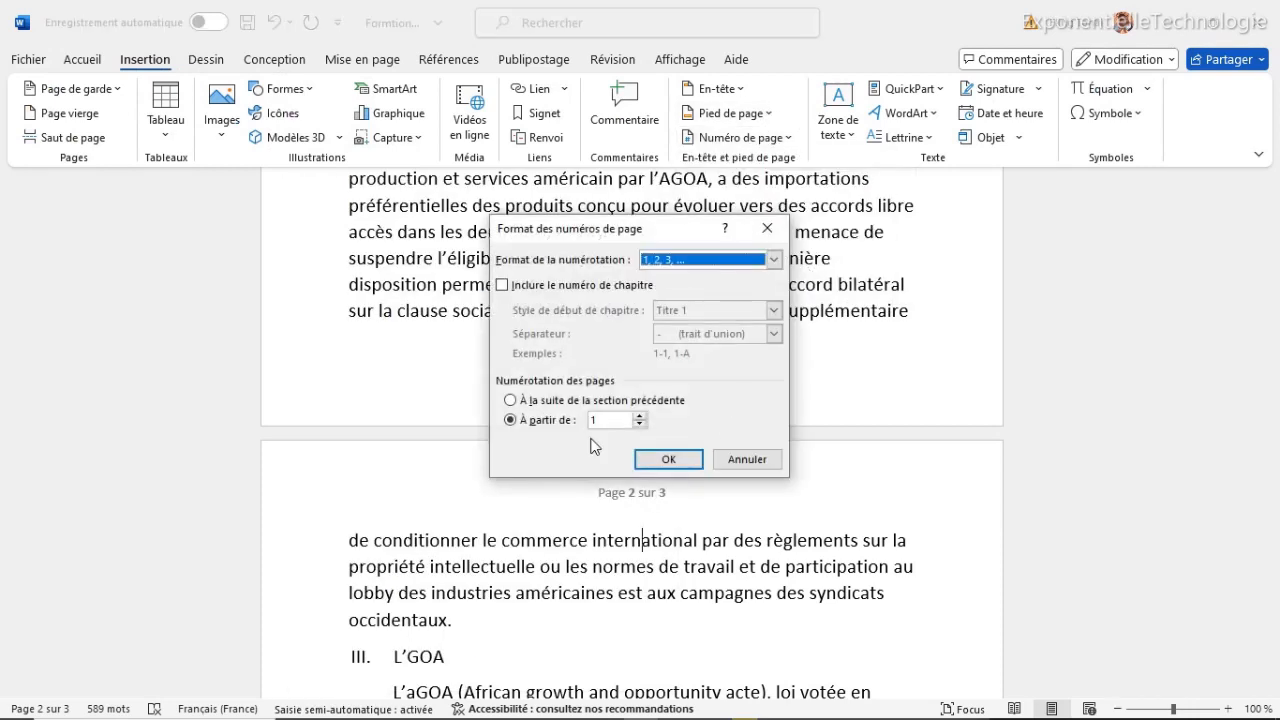
pyautogui.click(603, 420)
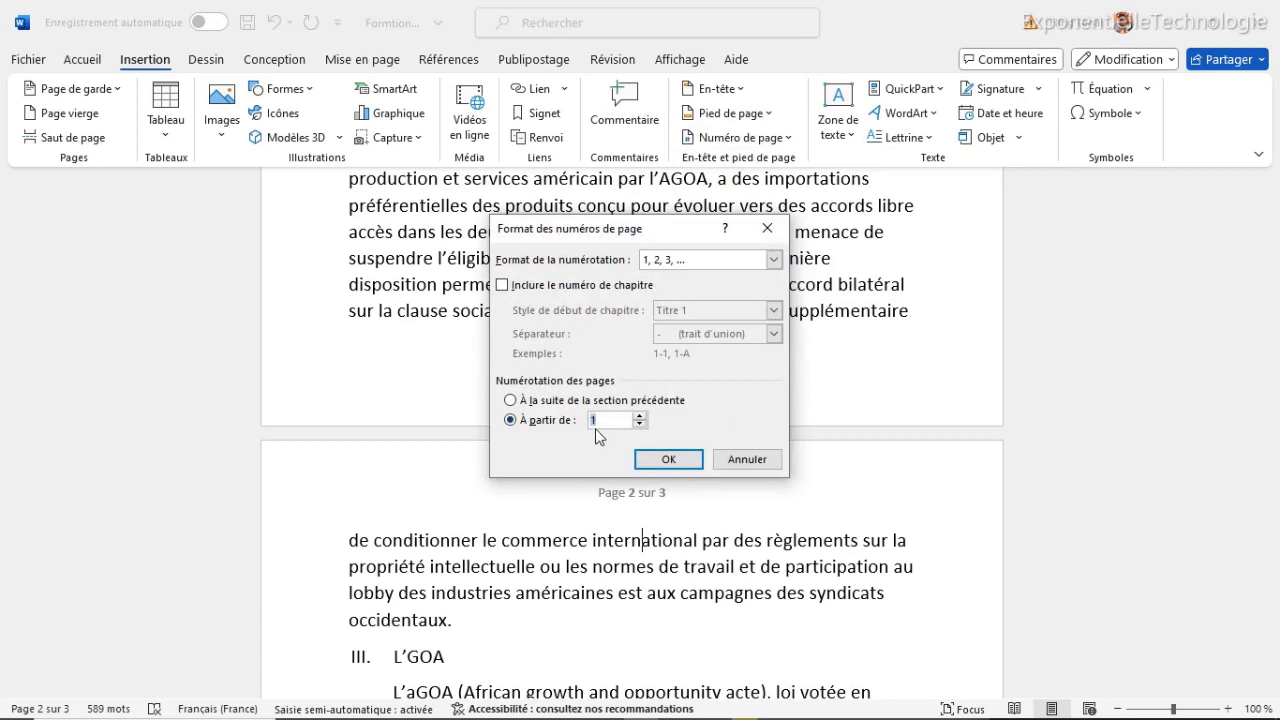
pyautogui.click(669, 460)
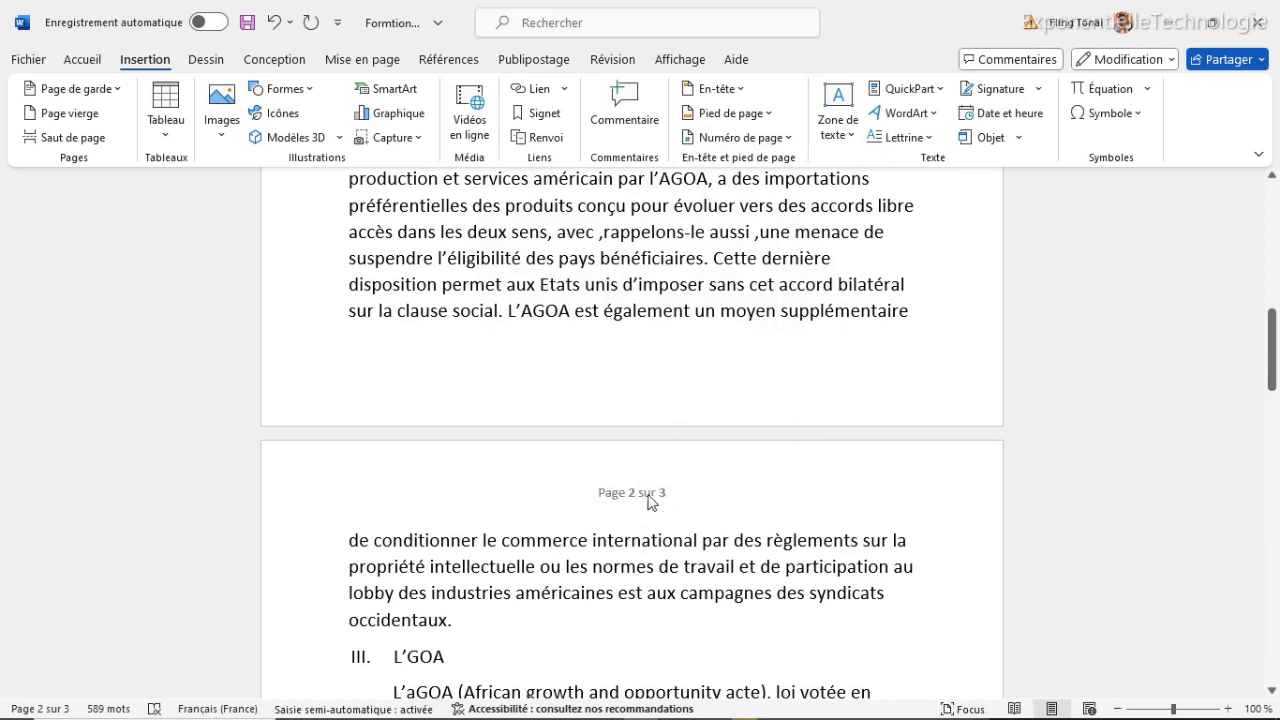
# Open the second page's header to review its settings, and close header and footer editing.
pyautogui.doubleClick(637, 490)
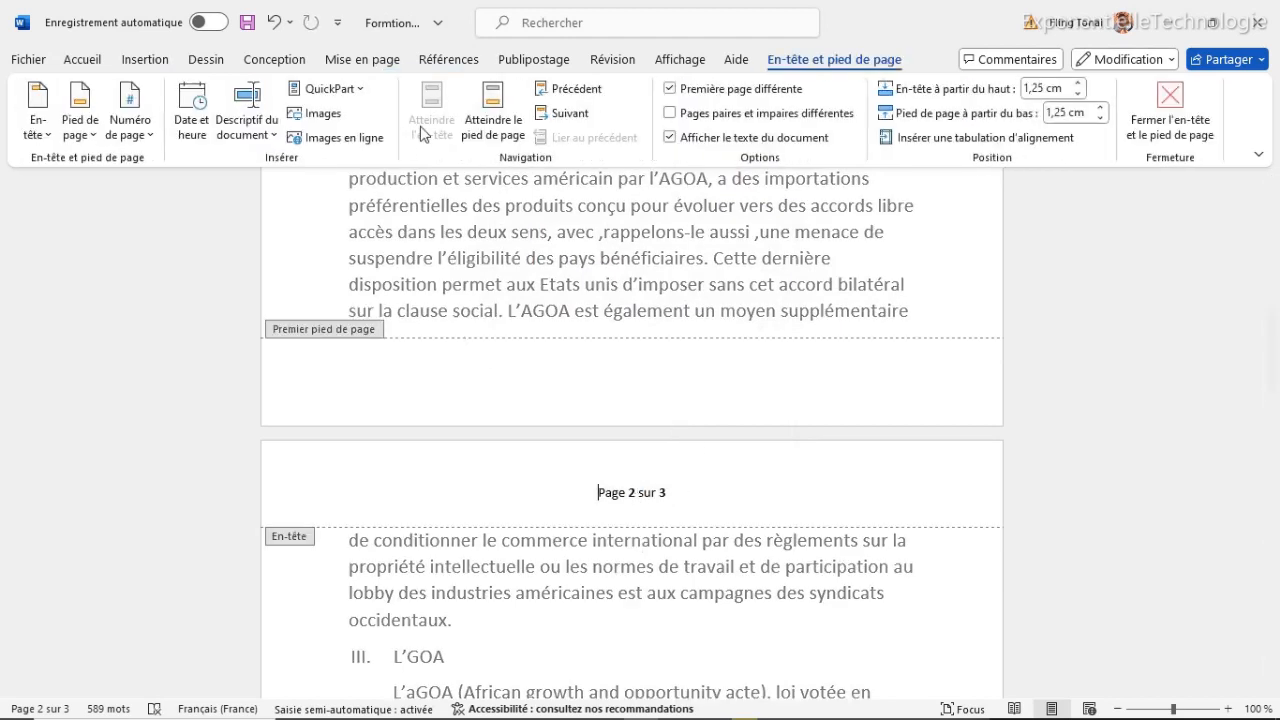
pyautogui.scroll(5, 668, 466)
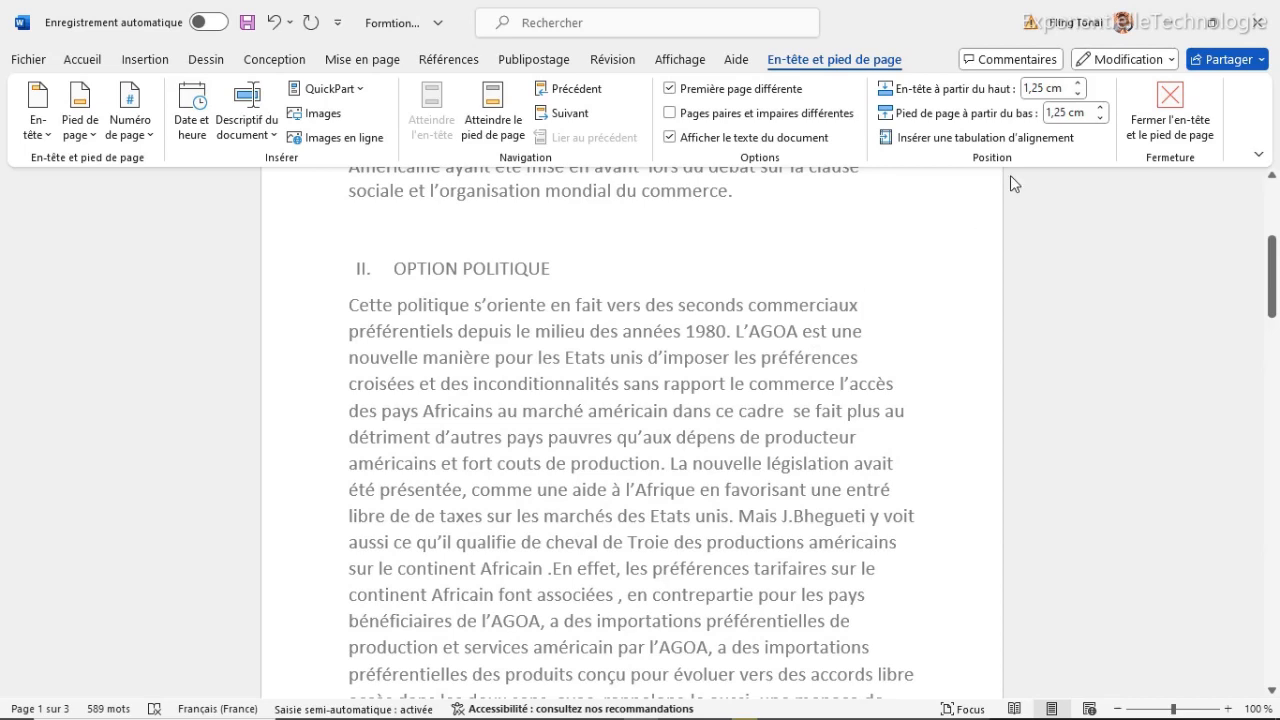
pyautogui.click(1175, 118)
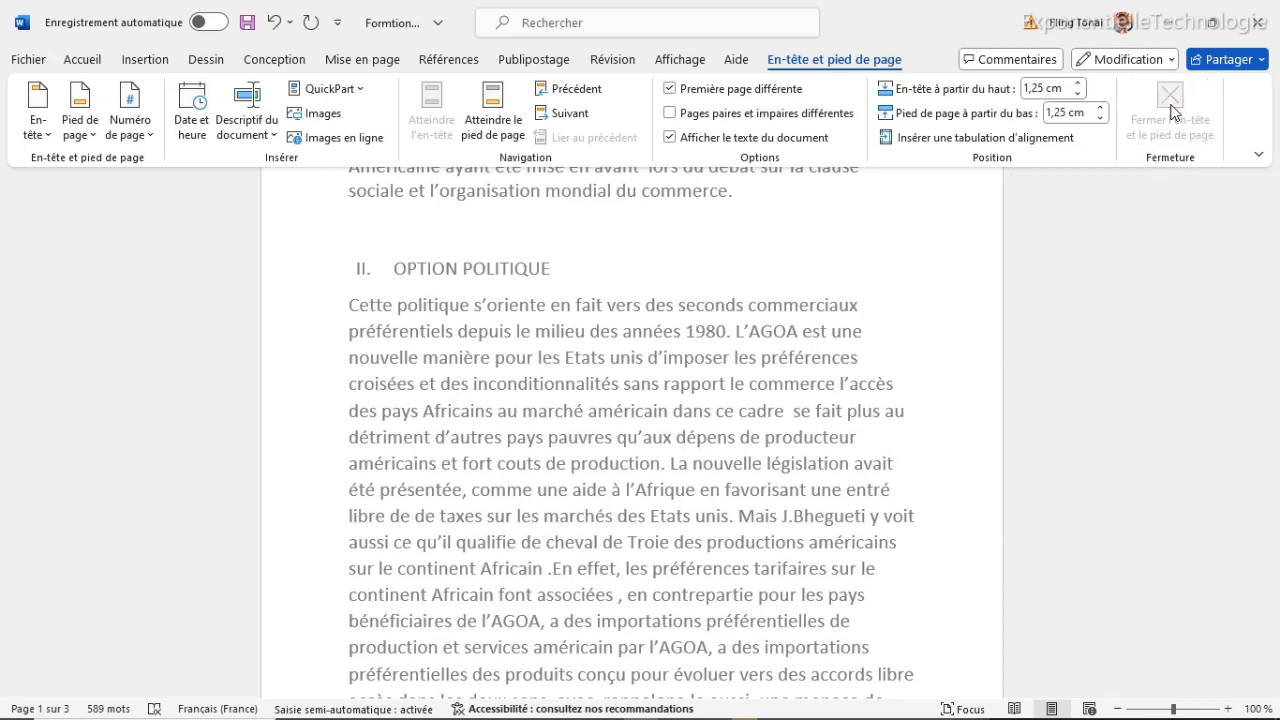